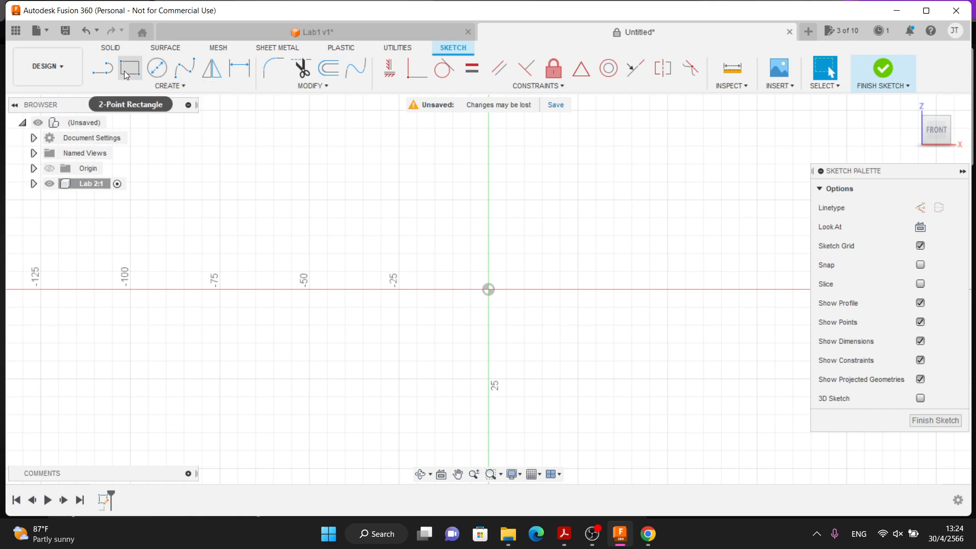
Sketch a rectangle above the origin and dimension it 54 mm high and 64 mm wide.
{"action": "left_click", "coordinate": [432, 239]}
{"action": "left_click", "coordinate": [585, 169]}
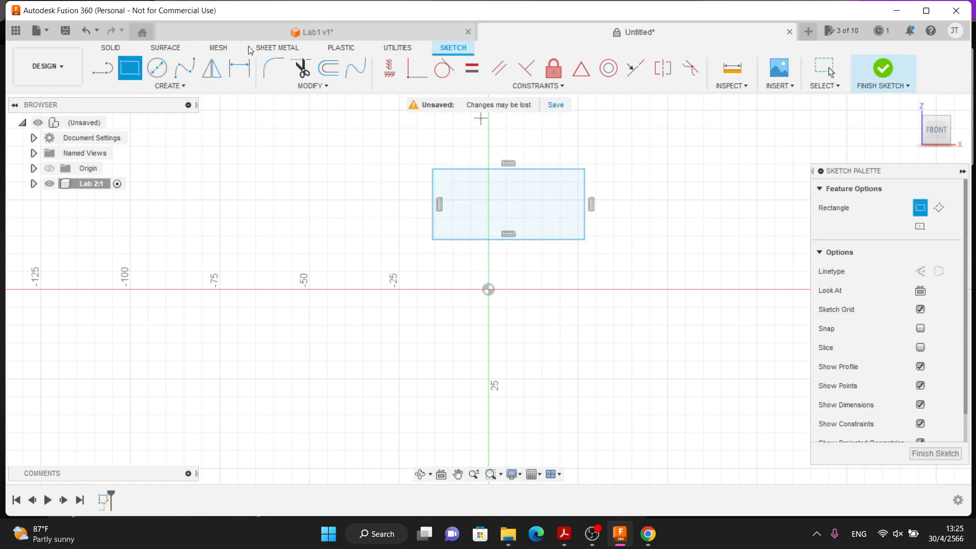
{"action": "key", "text": "d"}
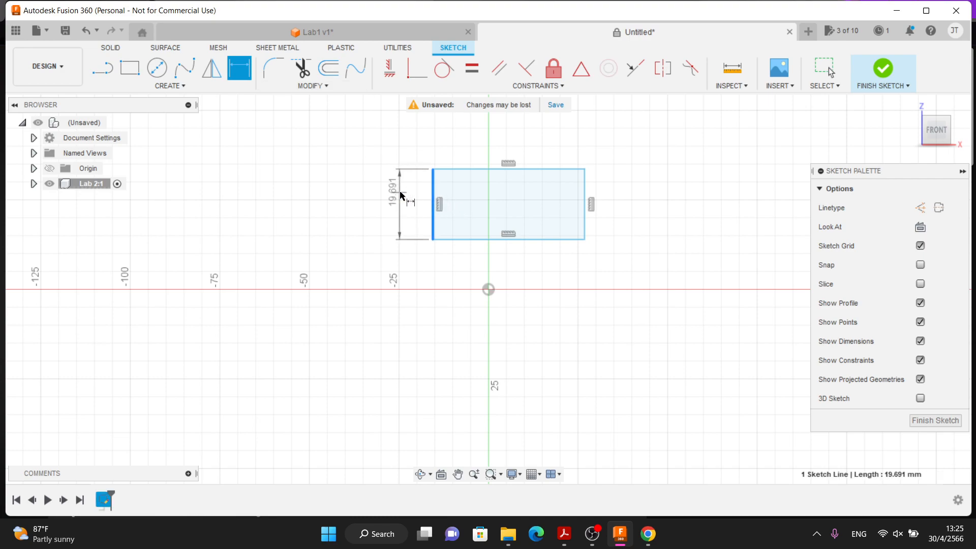
{"action": "left_click", "coordinate": [401, 192]}
{"action": "type", "text": "54"}
{"action": "key", "text": "Return"}
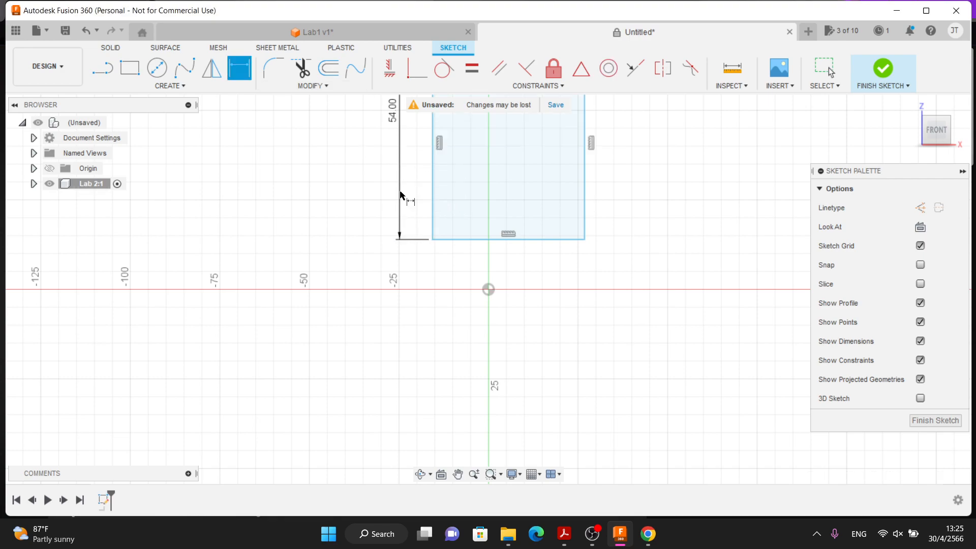
{"action": "left_click", "coordinate": [558, 245]}
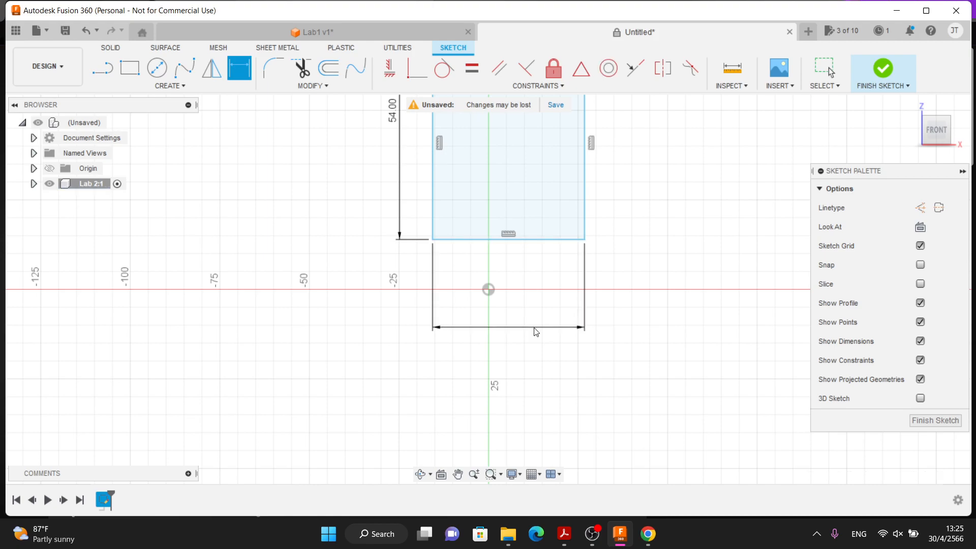
{"action": "left_click", "coordinate": [535, 328]}
{"action": "type", "text": "64"}
{"action": "key", "text": "Return"}
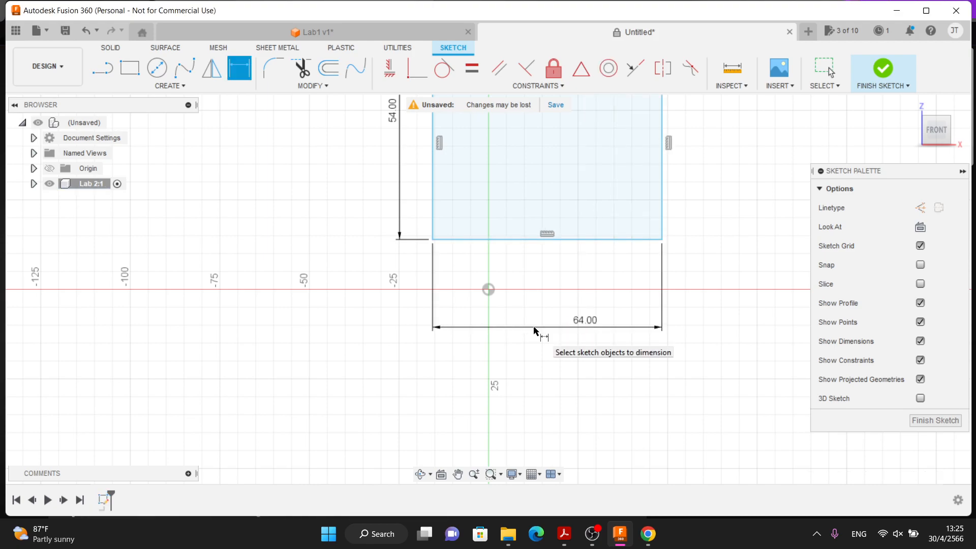
Place a point at the midpoint of the rectangle's lower edge, make it coincident with the origin, and finish the sketch.
{"action": "left_click", "coordinate": [168, 86]}
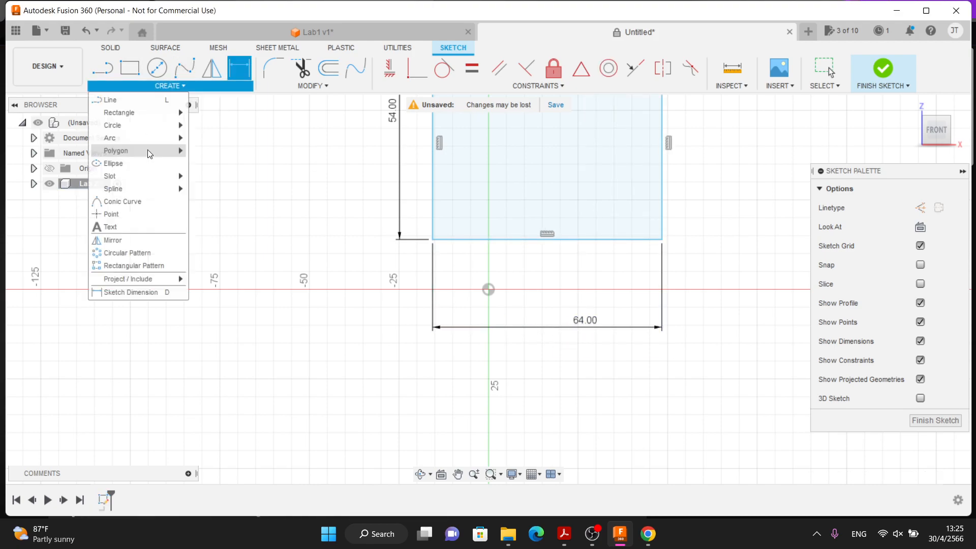
{"action": "left_click", "coordinate": [111, 214]}
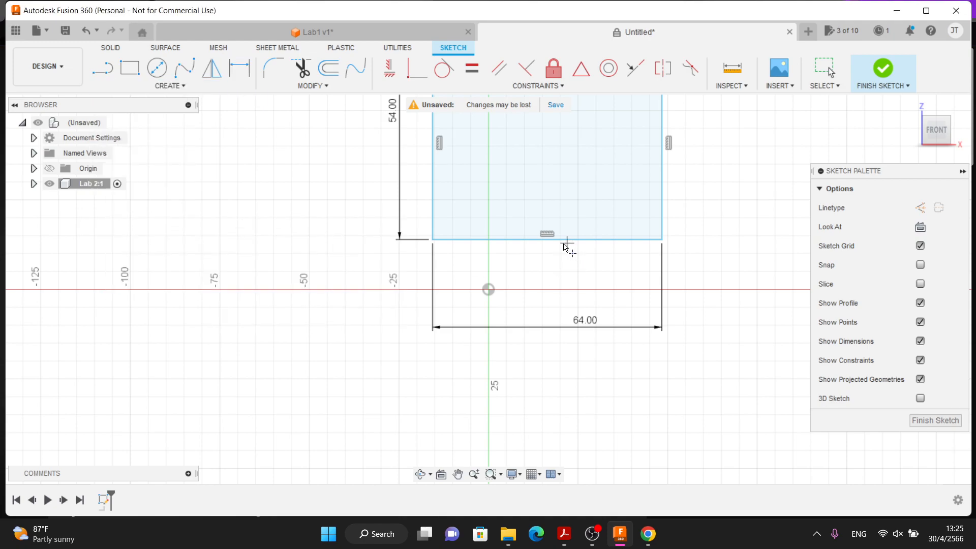
{"action": "left_click", "coordinate": [421, 78]}
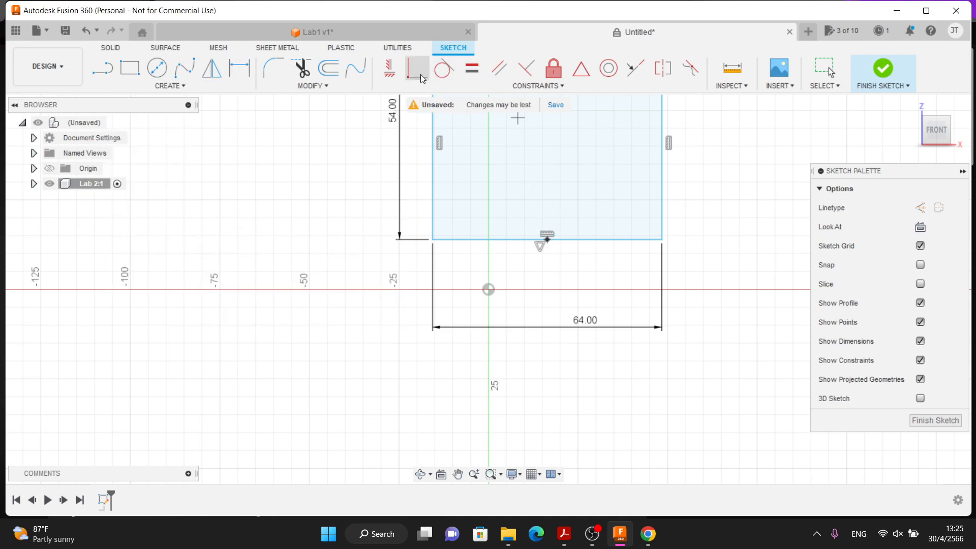
{"action": "left_click", "coordinate": [547, 240]}
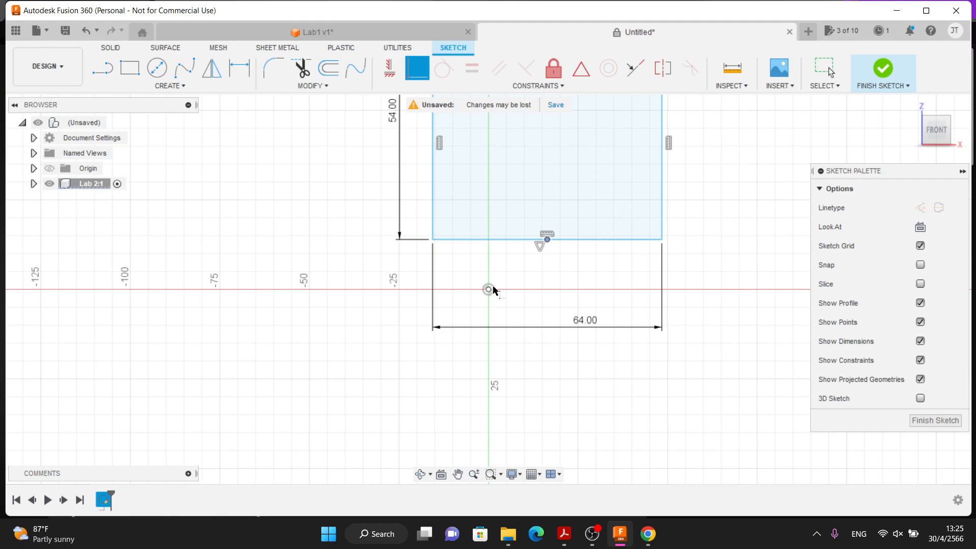
{"action": "left_click", "coordinate": [488, 289]}
{"action": "left_click", "coordinate": [884, 72]}
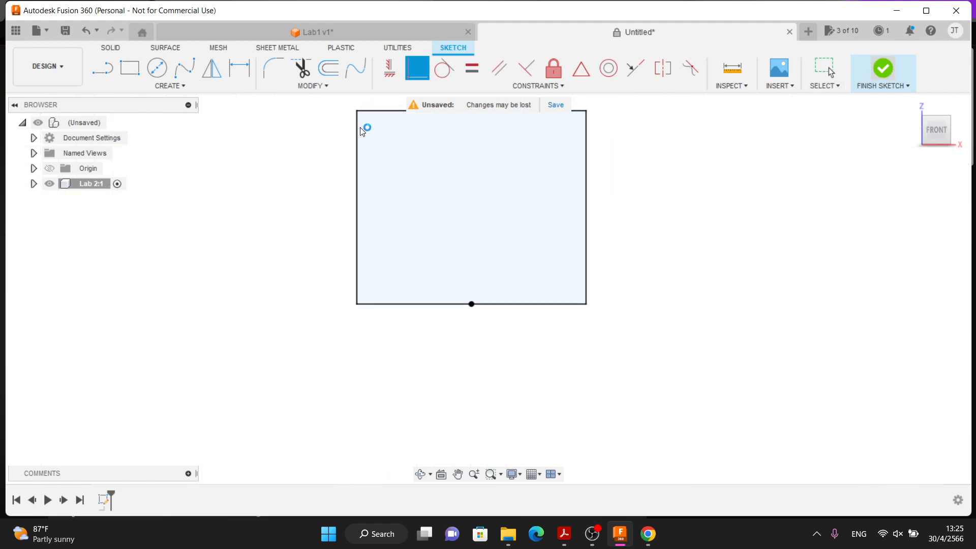
Start a second sketch on the first sketch's plane and draw a closed arch about 30 mm wide with straight sides about 20 mm tall.
{"action": "left_click", "coordinate": [35, 184]}
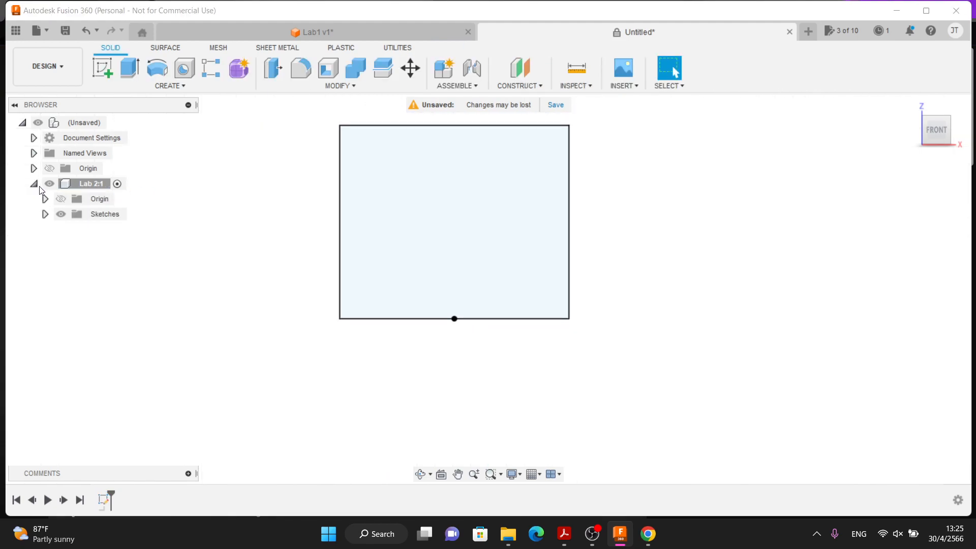
{"action": "left_click", "coordinate": [45, 215]}
{"action": "left_click", "coordinate": [105, 230]}
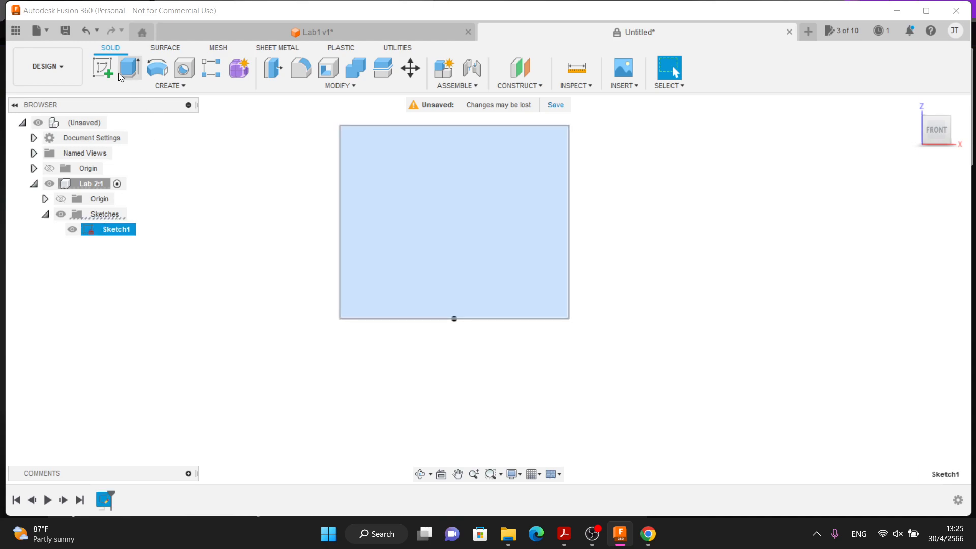
{"action": "left_click", "coordinate": [103, 66]}
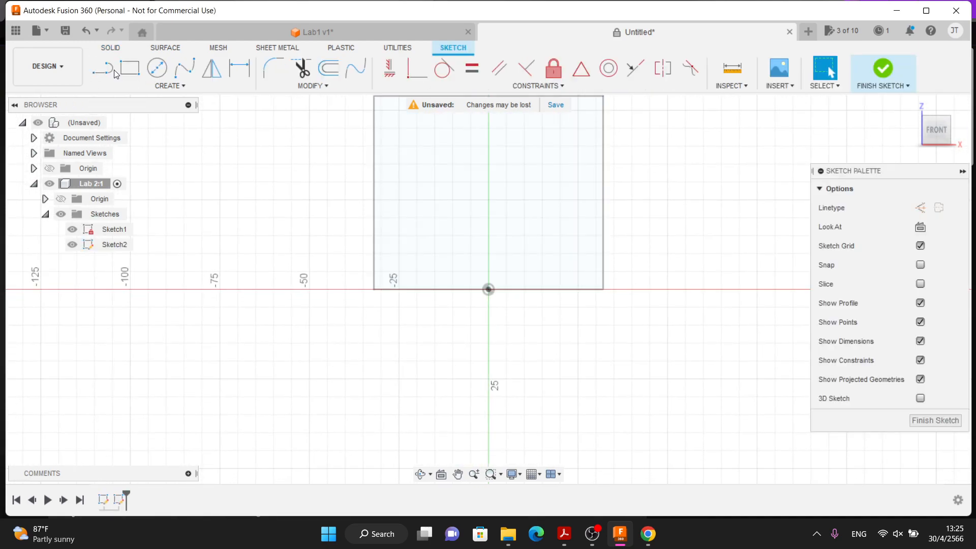
{"action": "left_click", "coordinate": [432, 243]}
{"action": "left_click", "coordinate": [431, 172]}
{"action": "mouse_move", "coordinate": [432, 173]}
{"action": "left_mouse_down"}
{"action": "mouse_move", "coordinate": [447, 157]}
{"action": "mouse_move", "coordinate": [541, 177]}
{"action": "left_mouse_up"}
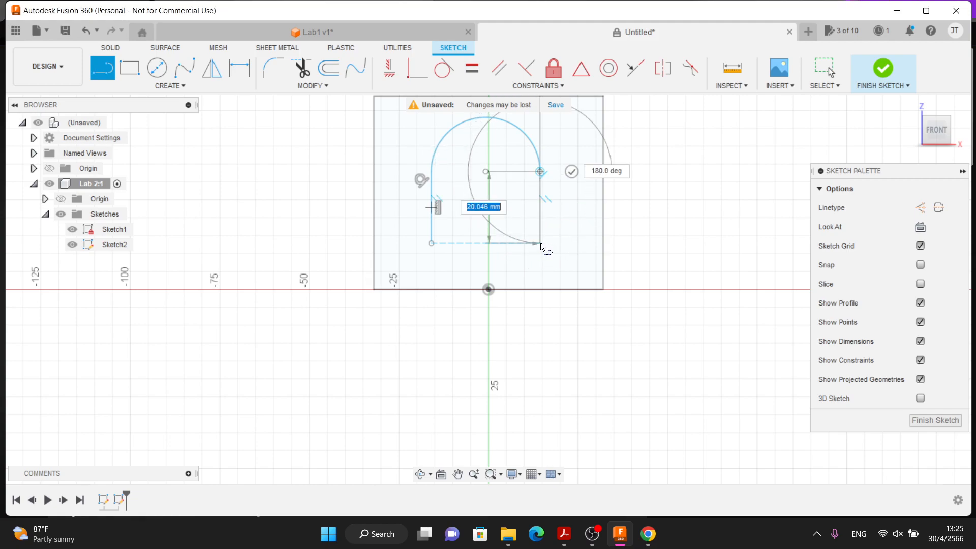
{"action": "left_click", "coordinate": [541, 244]}
{"action": "left_click", "coordinate": [432, 243]}
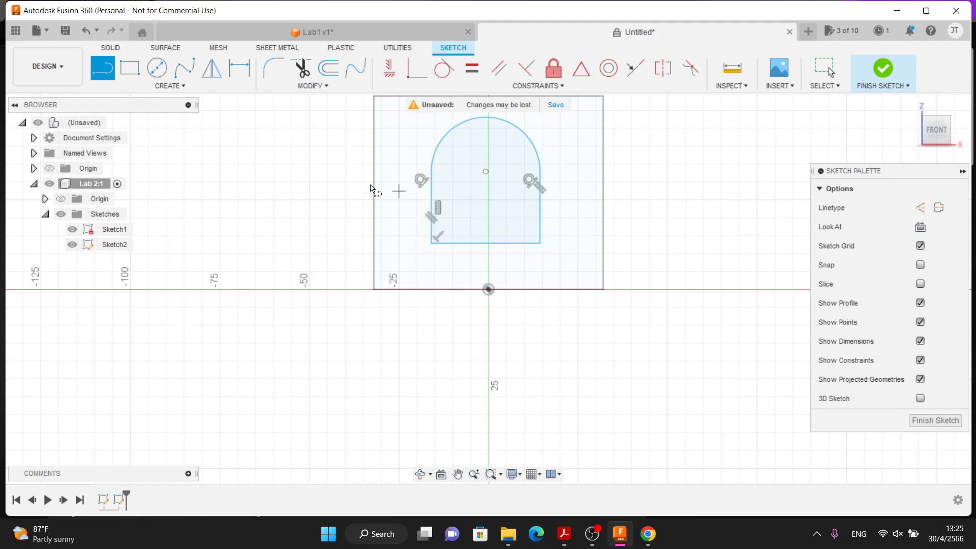
{"action": "key", "text": "Escape"}
Dimension the arch's left straight side at 38 mm and its base at 44 mm.
{"action": "left_click", "coordinate": [433, 211]}
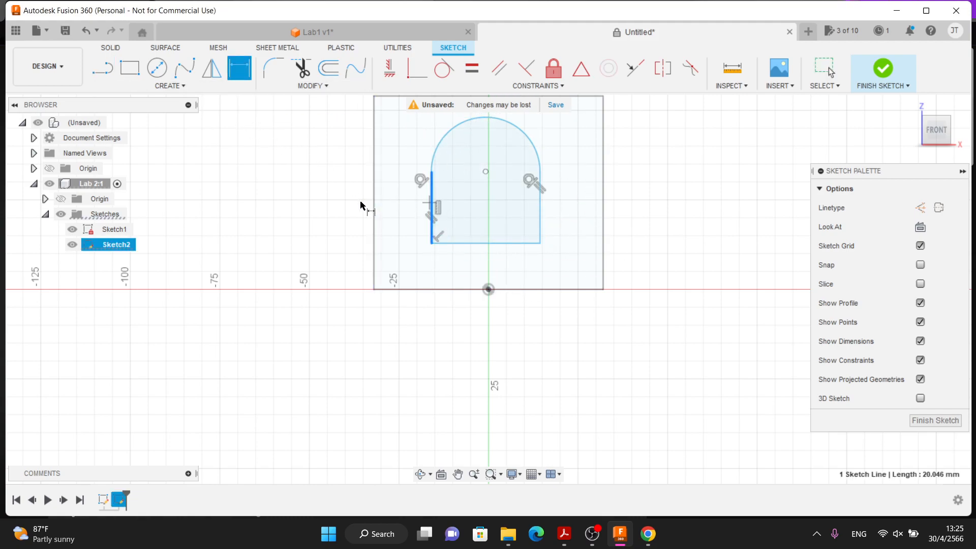
{"action": "key", "text": "d"}
{"action": "left_click", "coordinate": [362, 205]}
{"action": "type", "text": "38"}
{"action": "key", "text": "Return"}
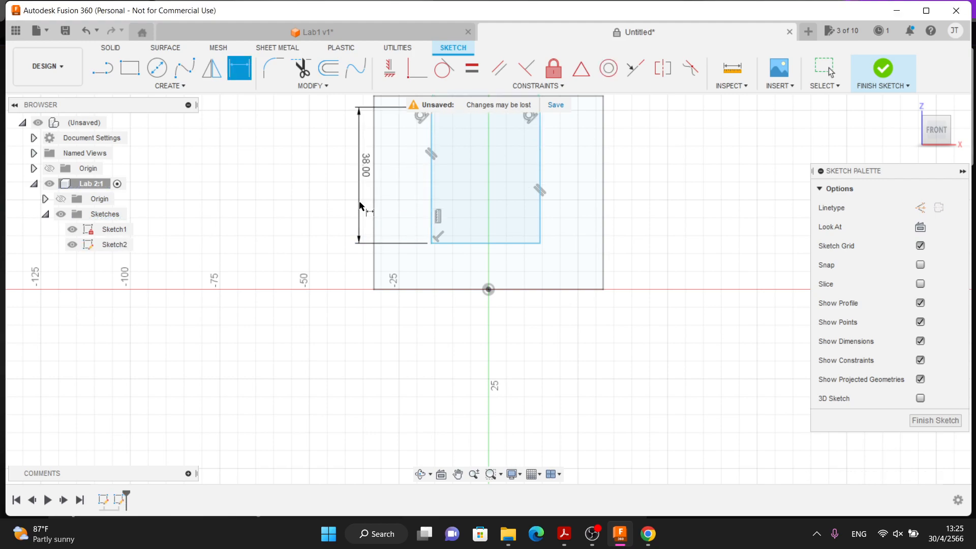
{"action": "left_click", "coordinate": [507, 244]}
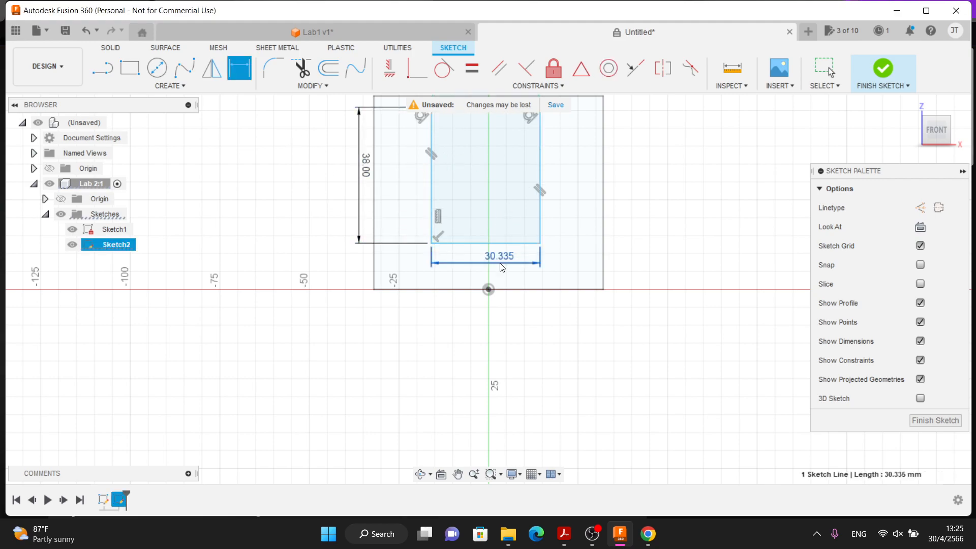
{"action": "left_click", "coordinate": [501, 263]}
{"action": "key", "text": "Return"}
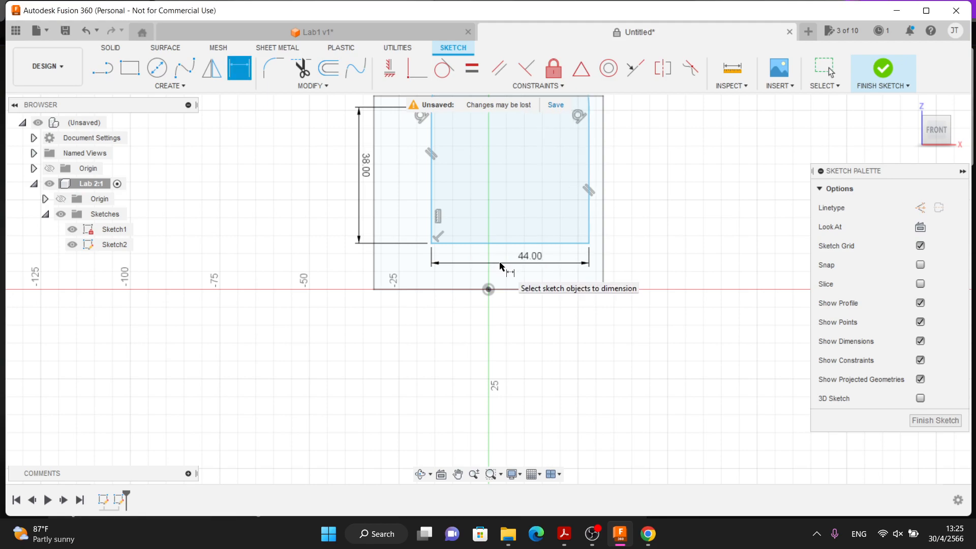
Place a point at the midpoint of the arch's base, make it coincident with the origin, and finish the sketch.
{"action": "left_click", "coordinate": [172, 85]}
{"action": "left_click", "coordinate": [129, 214]}
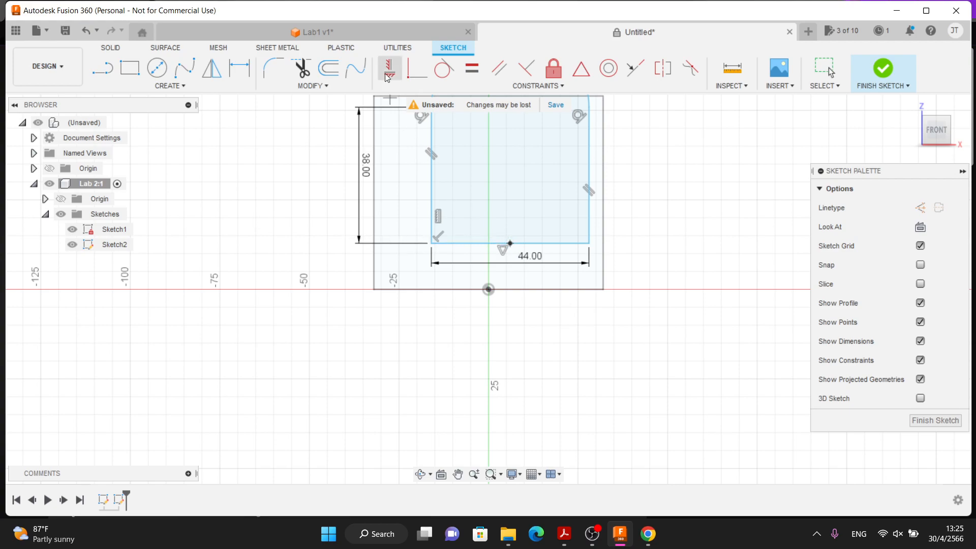
{"action": "left_click", "coordinate": [511, 244]}
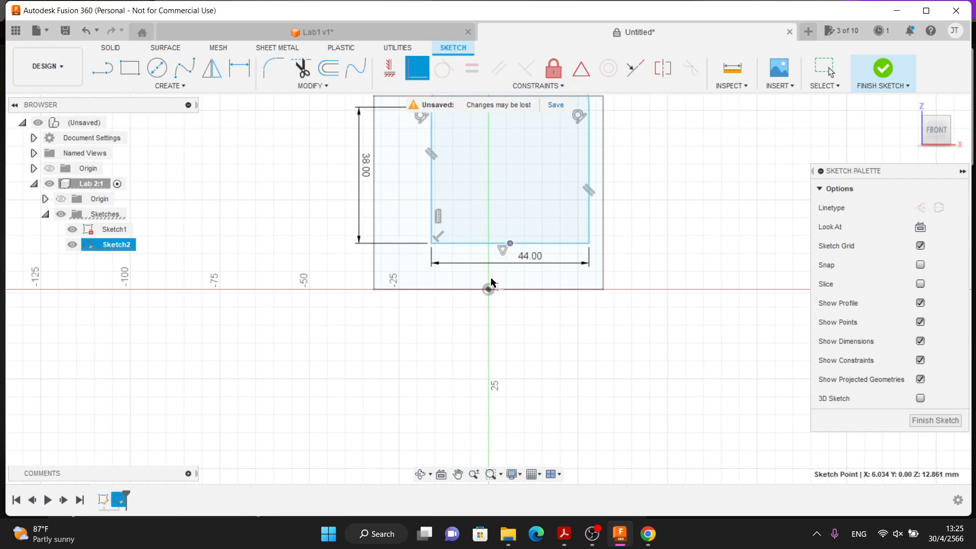
{"action": "left_click", "coordinate": [489, 291]}
{"action": "left_click", "coordinate": [883, 68]}
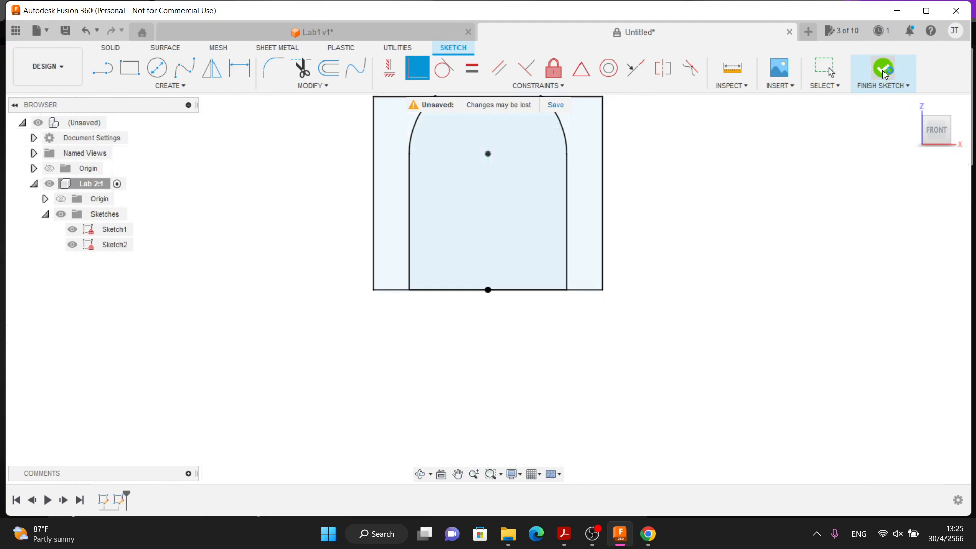
Extrude the rectangle symmetrically about its sketch plane as a new body.
{"action": "left_click", "coordinate": [107, 230]}
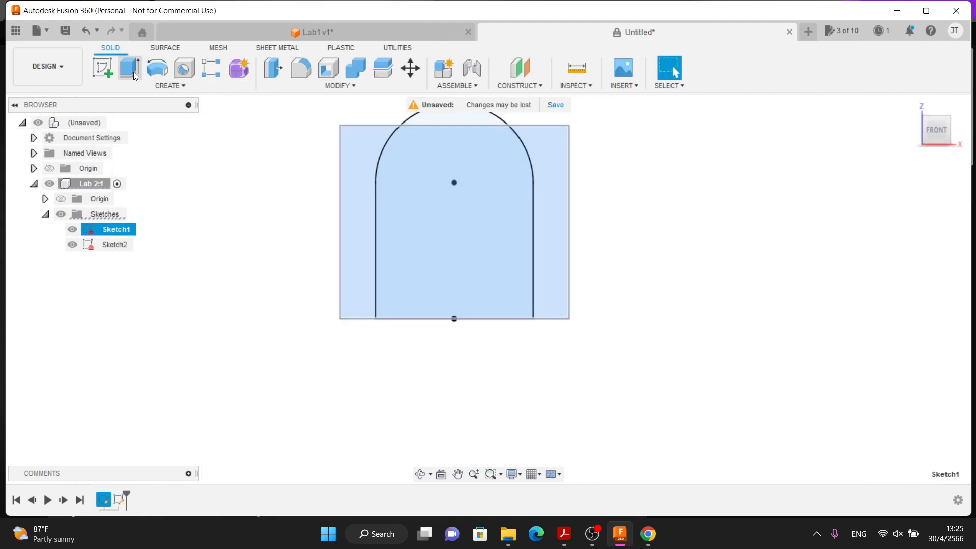
{"action": "left_click", "coordinate": [130, 68]}
{"action": "left_click", "coordinate": [949, 119]}
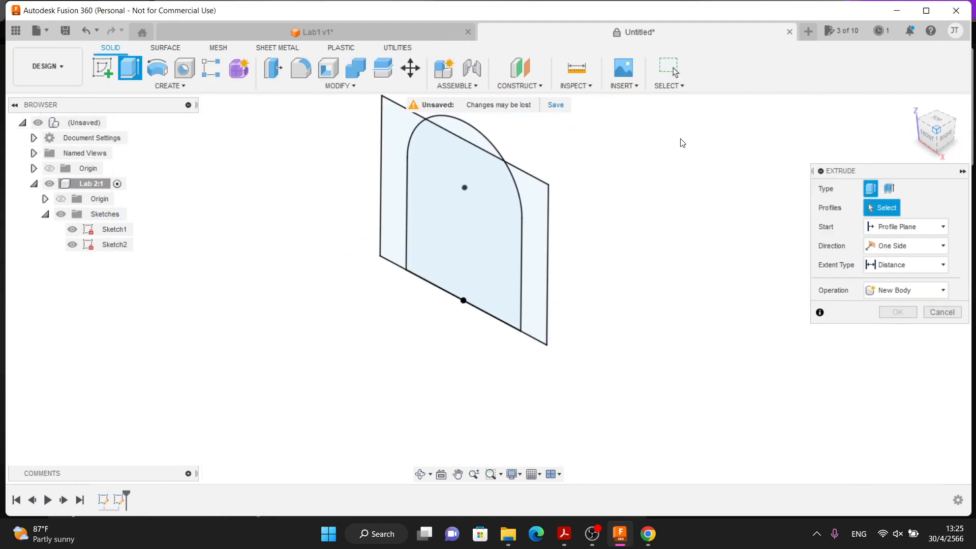
{"action": "left_click", "coordinate": [530, 204]}
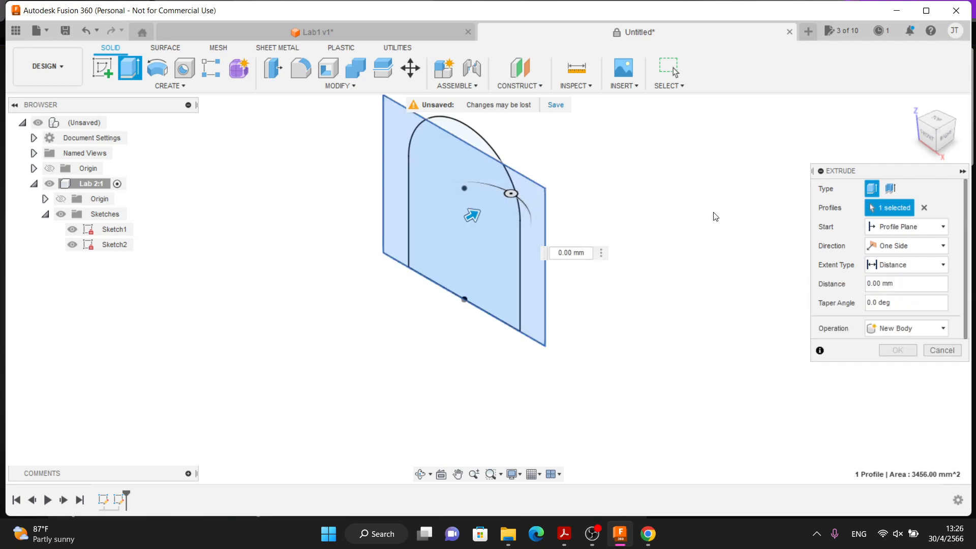
{"action": "left_click", "coordinate": [884, 265]}
{"action": "left_click", "coordinate": [884, 245]}
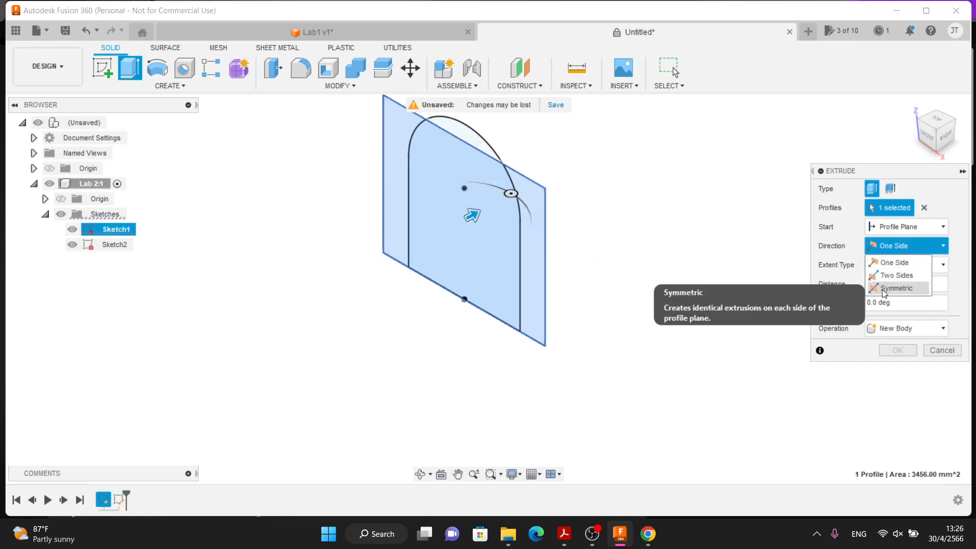
{"action": "left_click", "coordinate": [883, 289]}
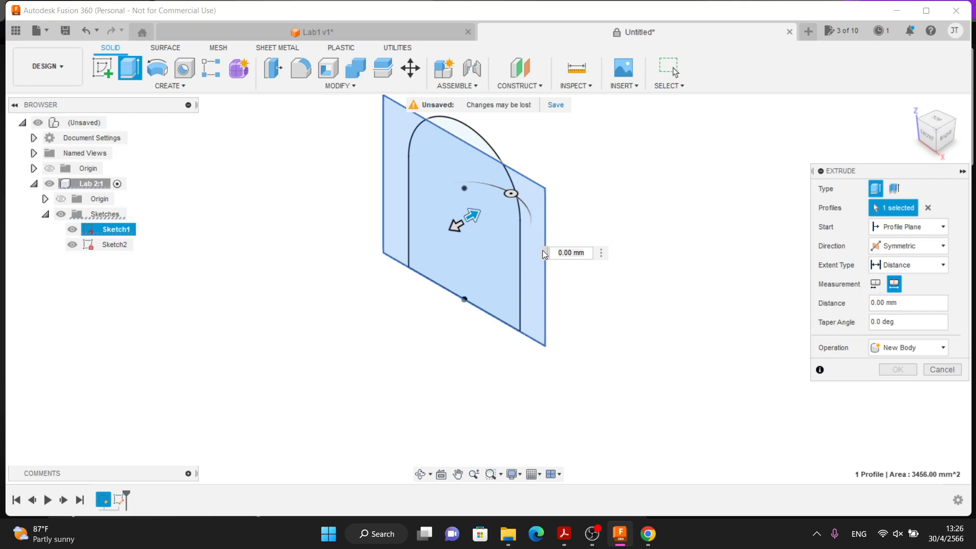
{"action": "left_click_drag", "start_coordinate": [587, 254], "coordinate": [557, 257]}
{"action": "type", "text": "18"}
{"action": "key", "text": "Return"}
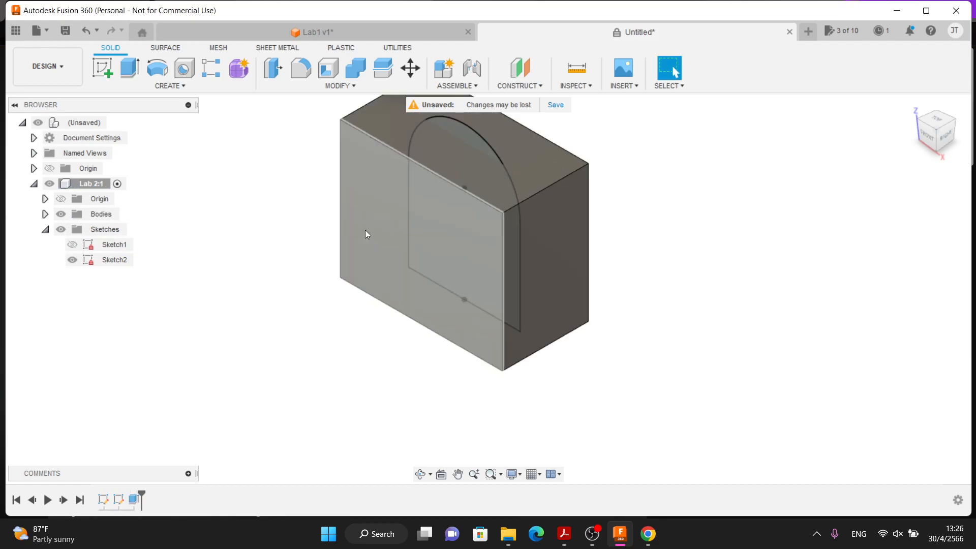
Try to cut the arch profile through the block with a symmetric 48 mm extrusion, and undo the cut.
{"action": "left_click", "coordinate": [115, 260]}
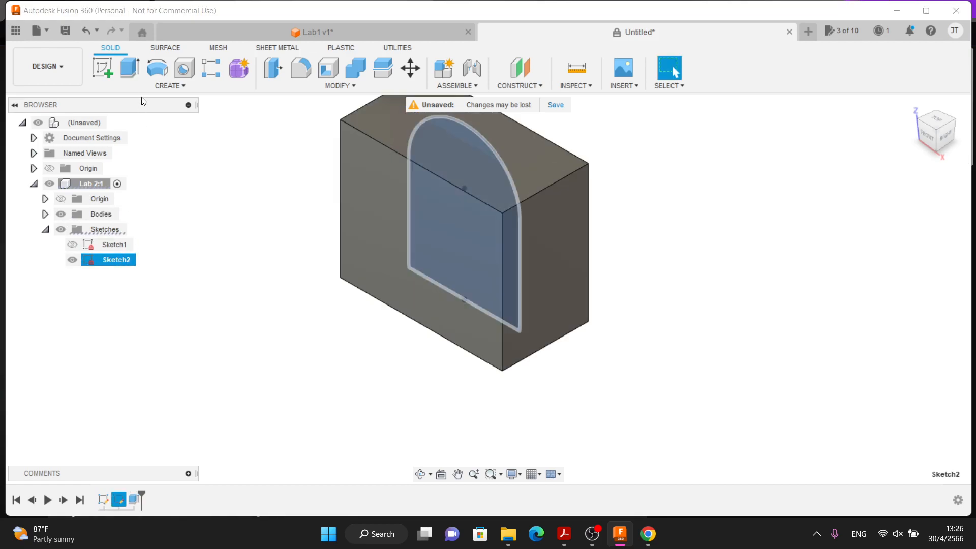
{"action": "left_click", "coordinate": [130, 72]}
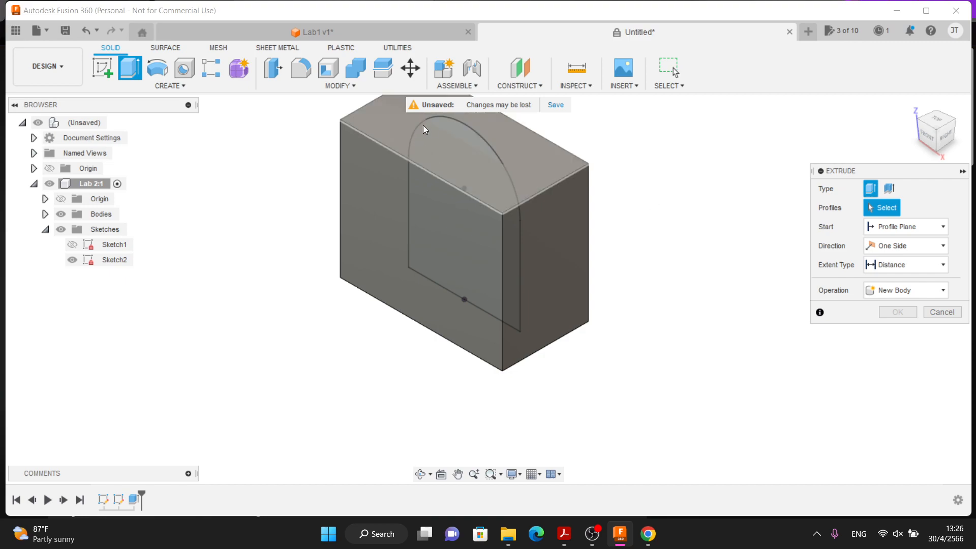
{"action": "left_click", "coordinate": [470, 133]}
{"action": "left_click", "coordinate": [910, 246]}
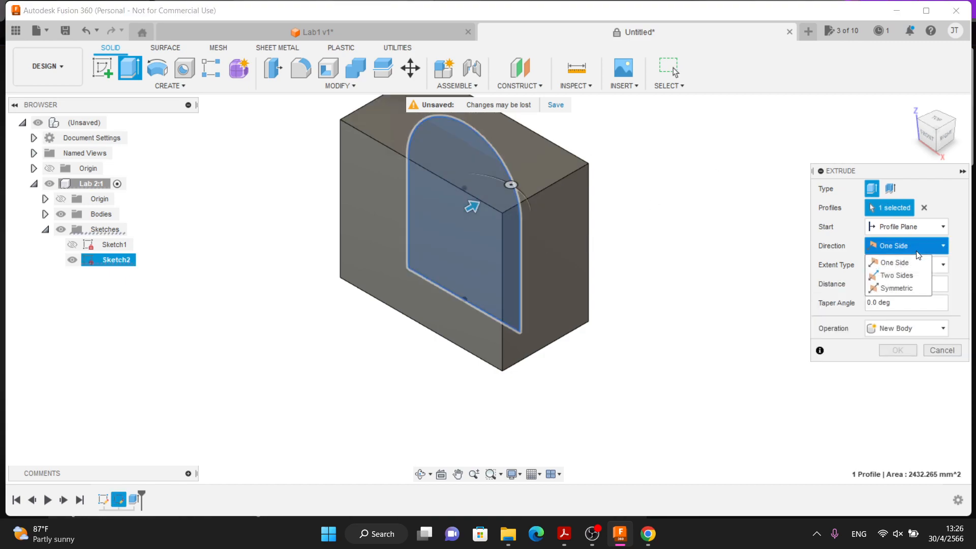
{"action": "left_click", "coordinate": [900, 275]}
{"action": "left_click", "coordinate": [895, 285]}
{"action": "left_click_drag", "start_coordinate": [582, 244], "coordinate": [533, 248]}
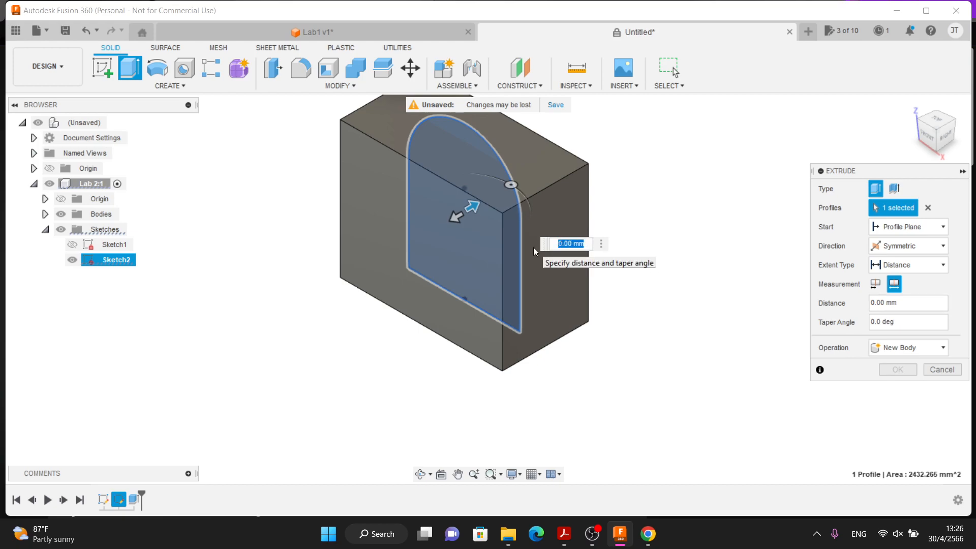
{"action": "type", "text": "48"}
{"action": "key", "text": "Return"}
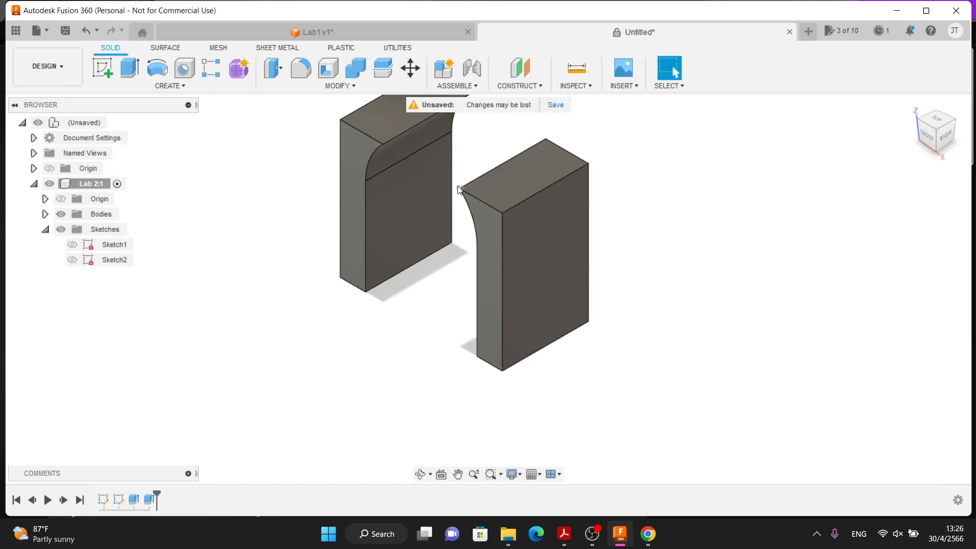
{"action": "key", "text": "ctrl+z"}
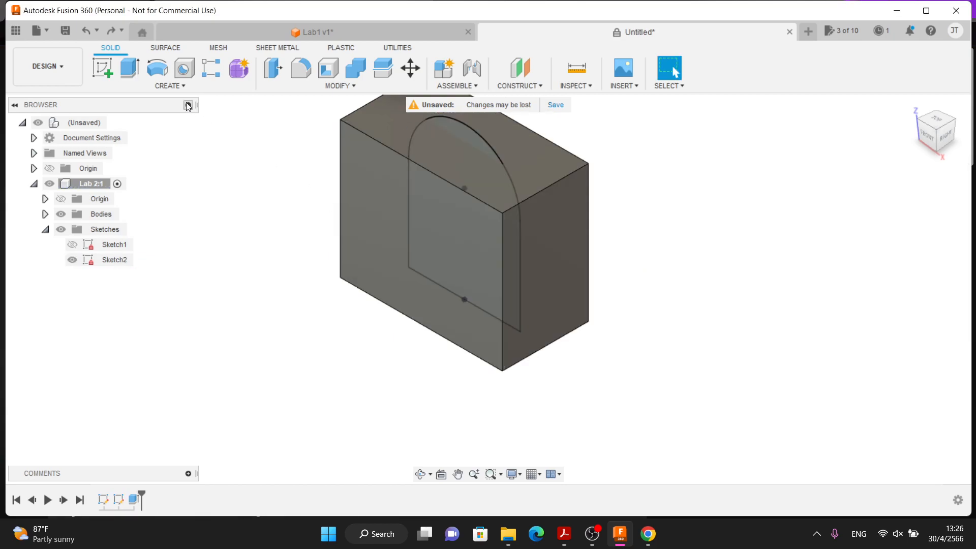
Extrude the arch profile symmetrically to a whole length of 48 mm, joining it to the block.
{"action": "left_click", "coordinate": [129, 67]}
{"action": "left_click", "coordinate": [476, 138]}
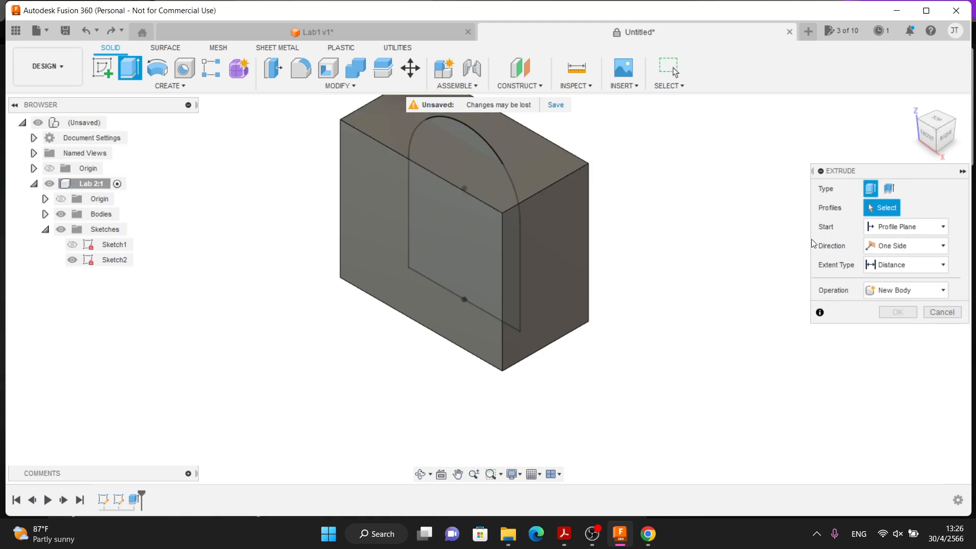
{"action": "left_click", "coordinate": [936, 245]}
{"action": "left_click", "coordinate": [899, 289]}
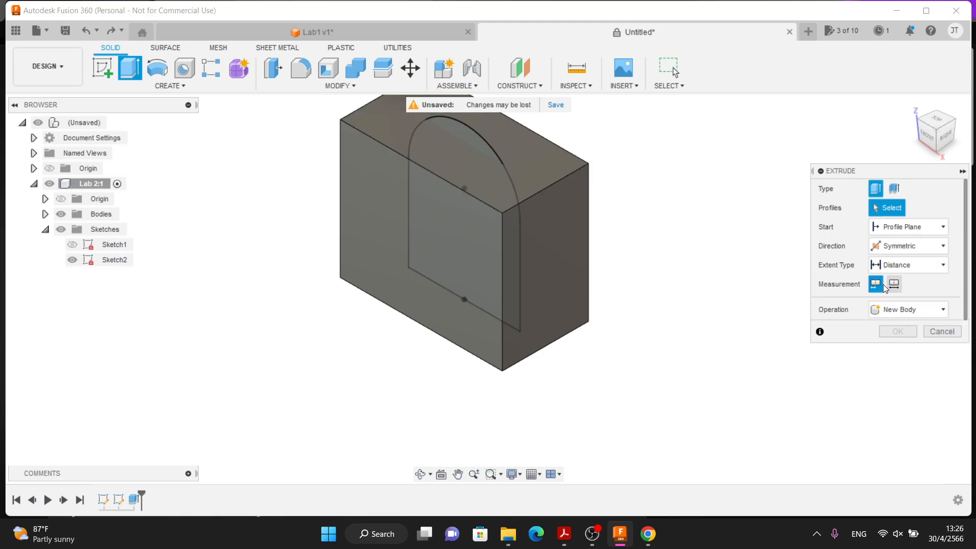
{"action": "left_click", "coordinate": [475, 147]}
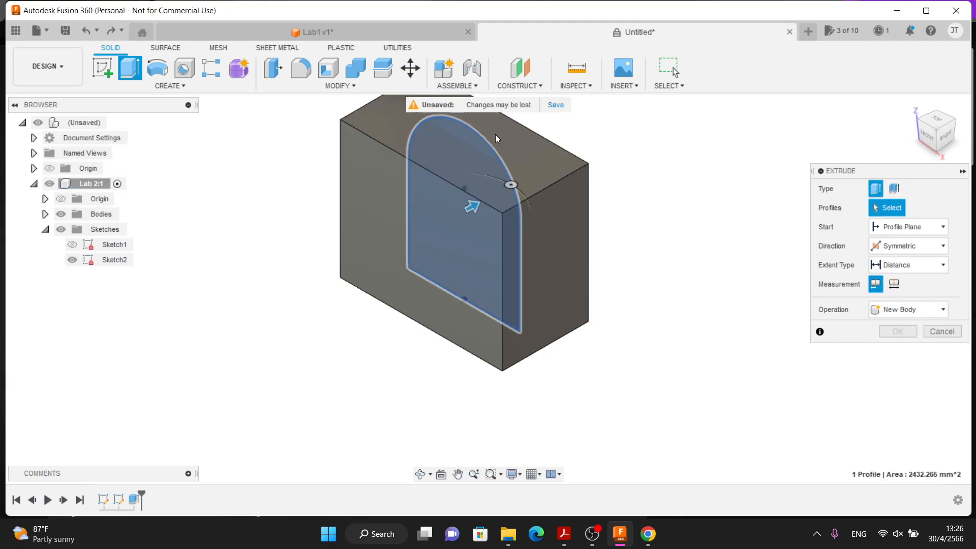
{"action": "left_click", "coordinate": [895, 285]}
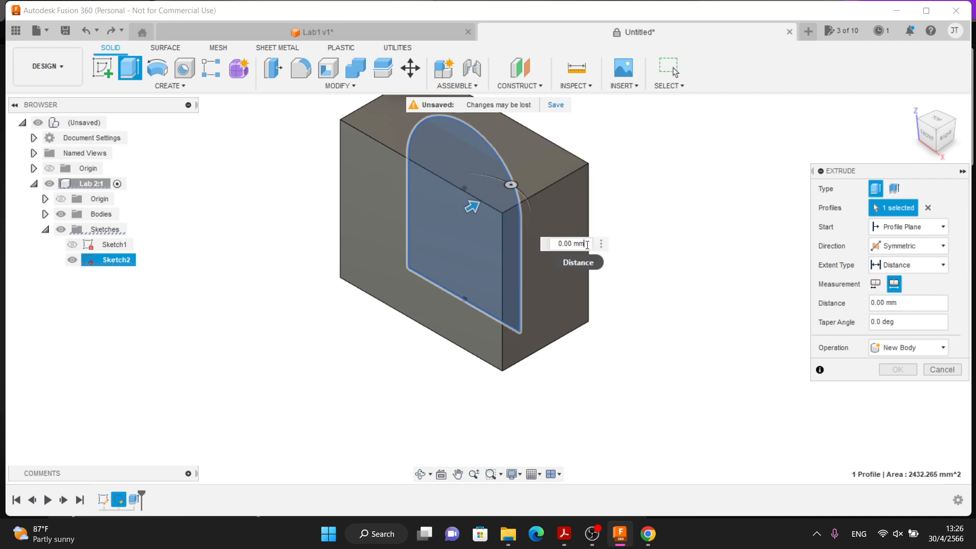
{"action": "type", "text": "48"}
{"action": "key", "text": "Return"}
{"action": "left_click", "coordinate": [909, 349]}
{"action": "left_click", "coordinate": [888, 364]}
{"action": "key", "text": "Return"}
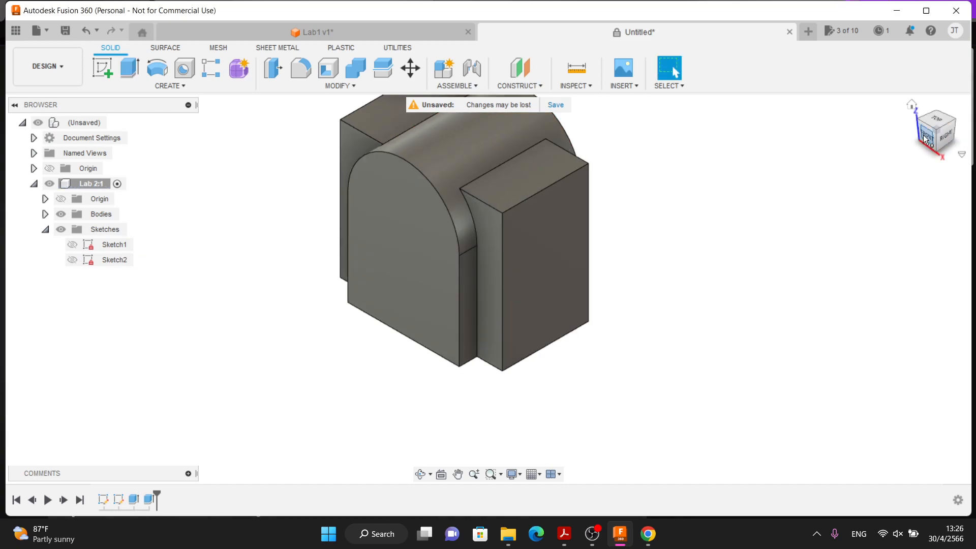
Start a sketch on the front face of the arch.
{"action": "scroll", "coordinate": [271, 301], "scroll_direction": "down", "scroll_amount": 4}
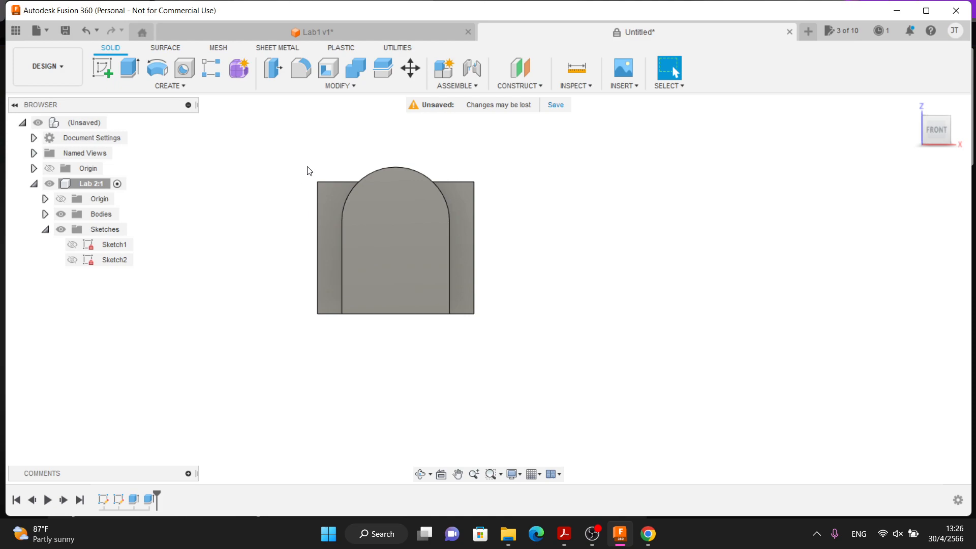
{"action": "scroll", "coordinate": [302, 133], "scroll_direction": "up", "scroll_amount": 5}
{"action": "left_click", "coordinate": [102, 68]}
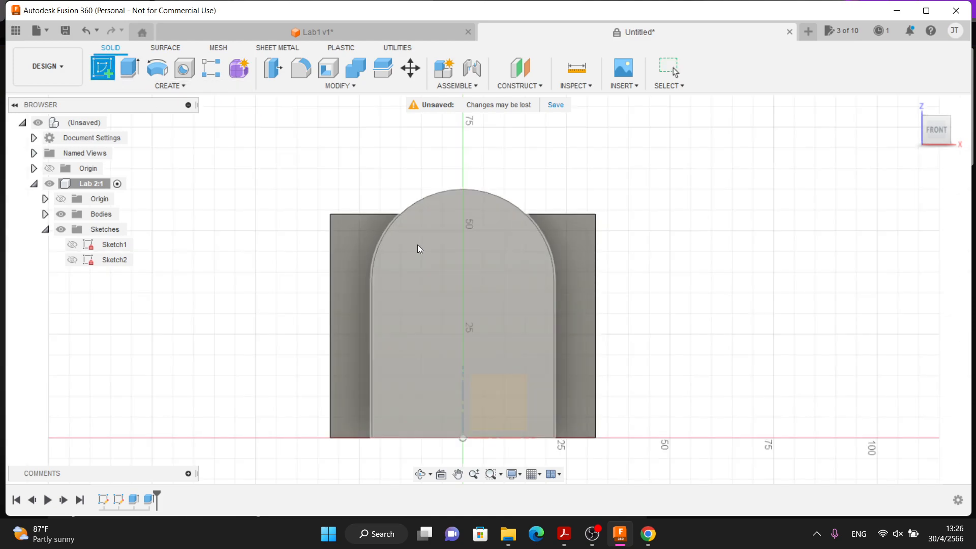
{"action": "left_click", "coordinate": [466, 284]}
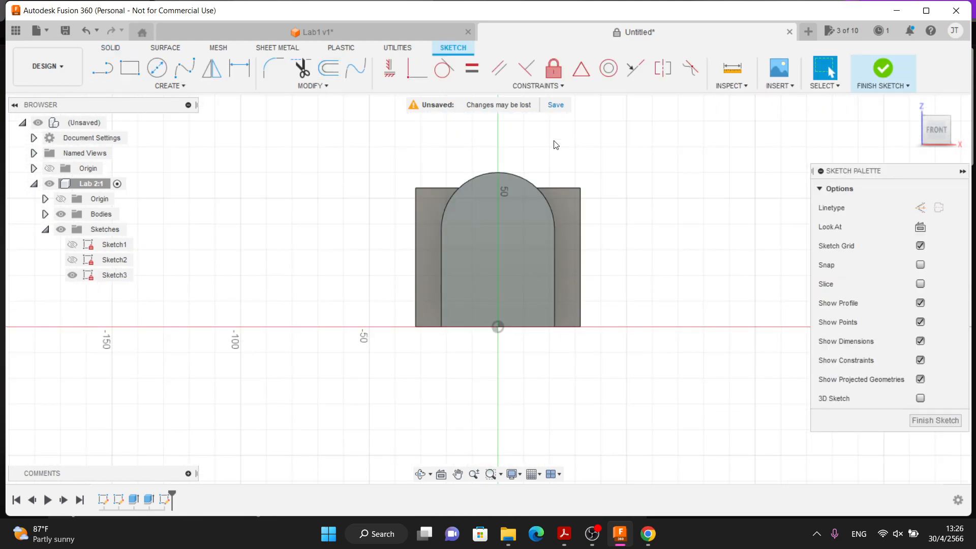
{"action": "scroll", "coordinate": [594, 139], "scroll_direction": "up", "scroll_amount": 2}
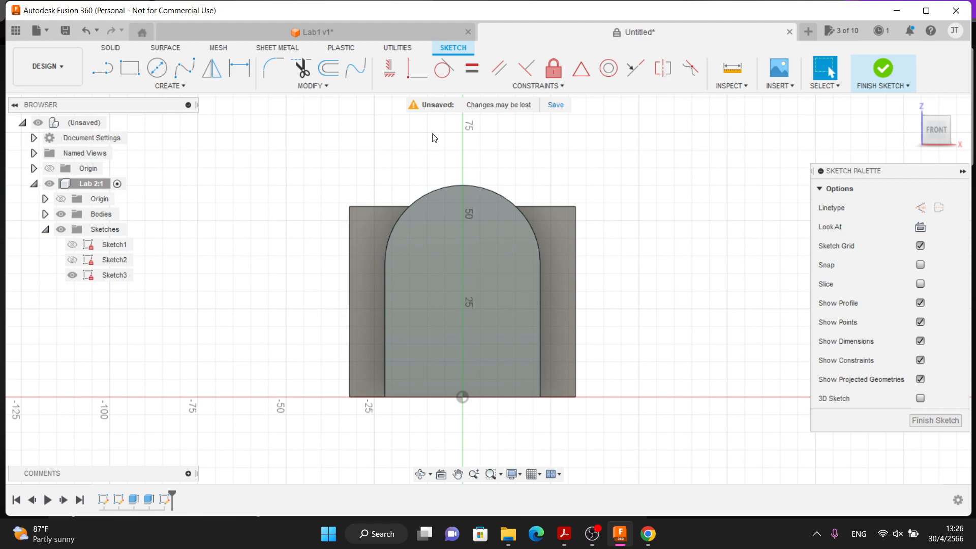
Draw a circle about 22.5 mm in diameter concentric with the arch and a rectangle about 29.5 by 9.9 mm below it.
{"action": "left_click", "coordinate": [157, 68]}
{"action": "left_click", "coordinate": [462, 262]}
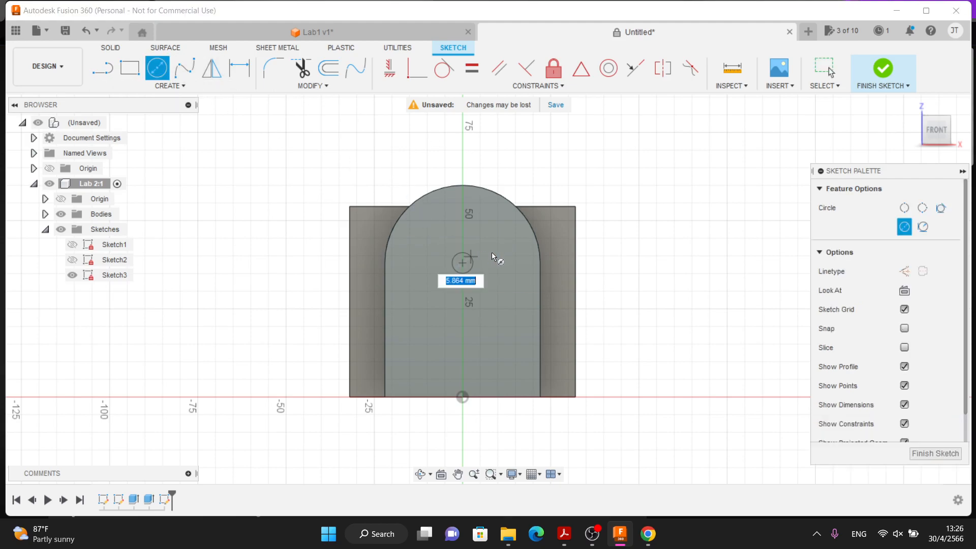
{"action": "left_click", "coordinate": [501, 252]}
{"action": "key", "text": "Escape"}
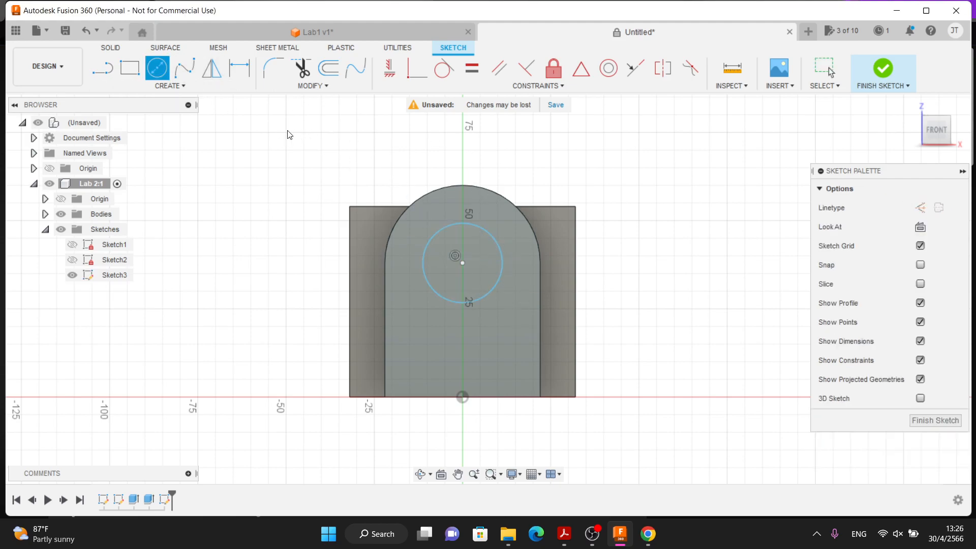
{"action": "key", "text": "r"}
{"action": "left_click", "coordinate": [423, 380]}
{"action": "left_click", "coordinate": [527, 346]}
{"action": "key", "text": "Escape"}
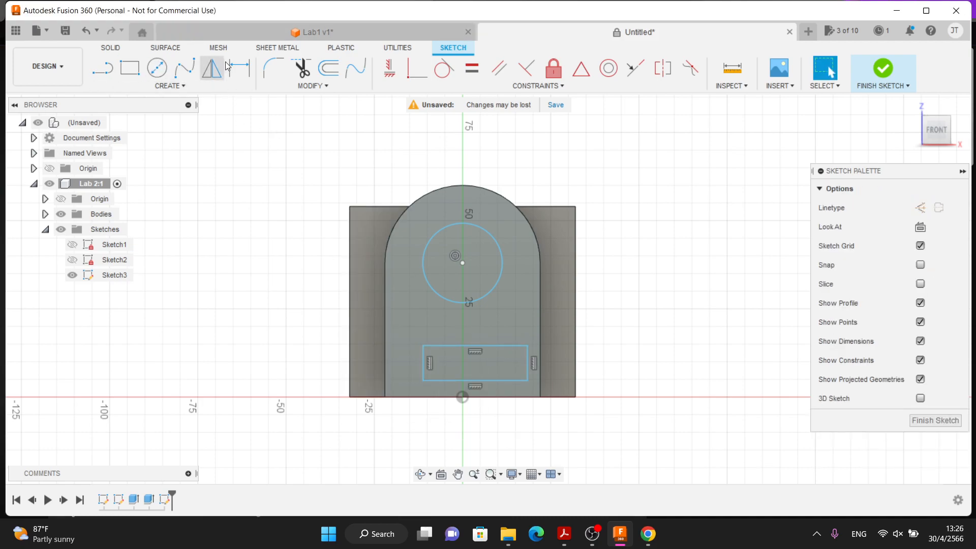
Dimension the circle's diameter at 22 mm.
{"action": "left_click", "coordinate": [483, 228]}
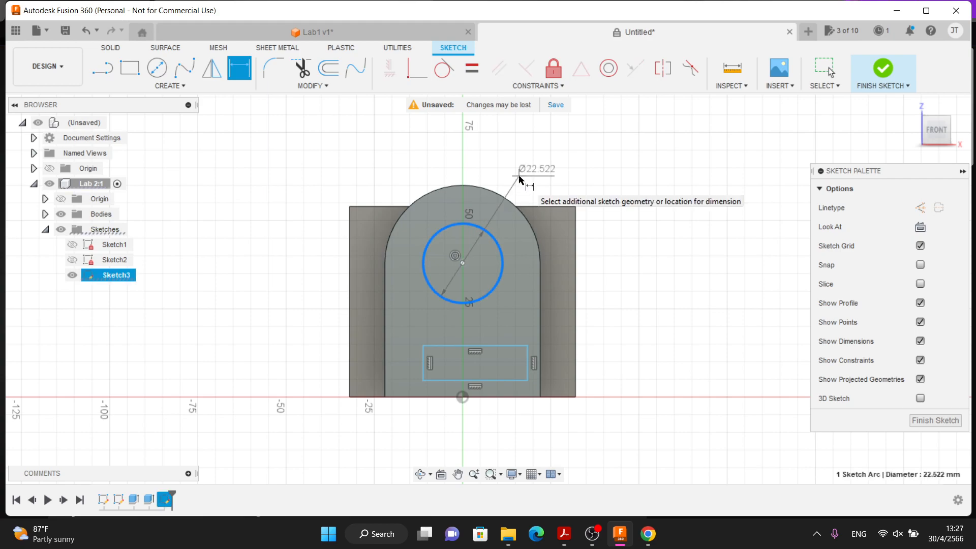
{"action": "left_click", "coordinate": [519, 178]}
{"action": "type", "text": "22"}
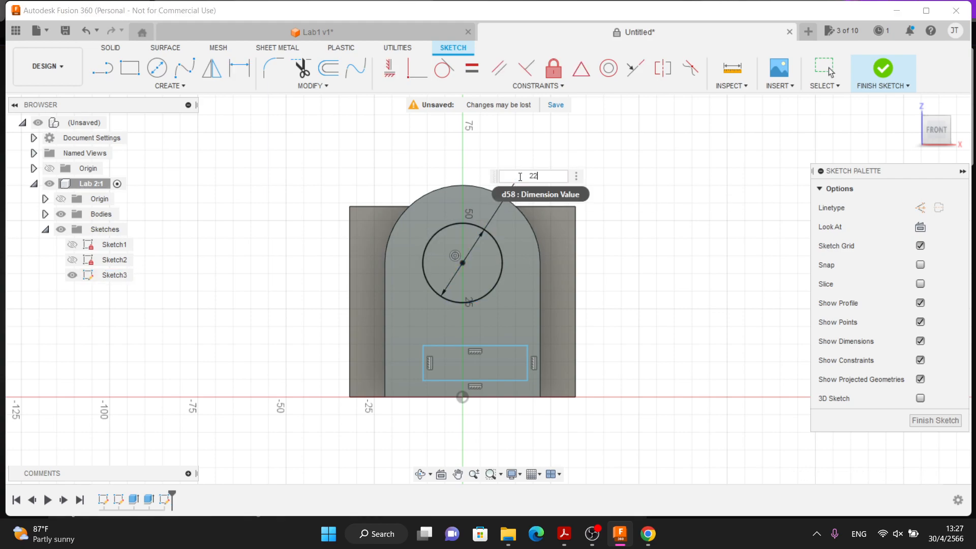
{"action": "key", "text": "Return"}
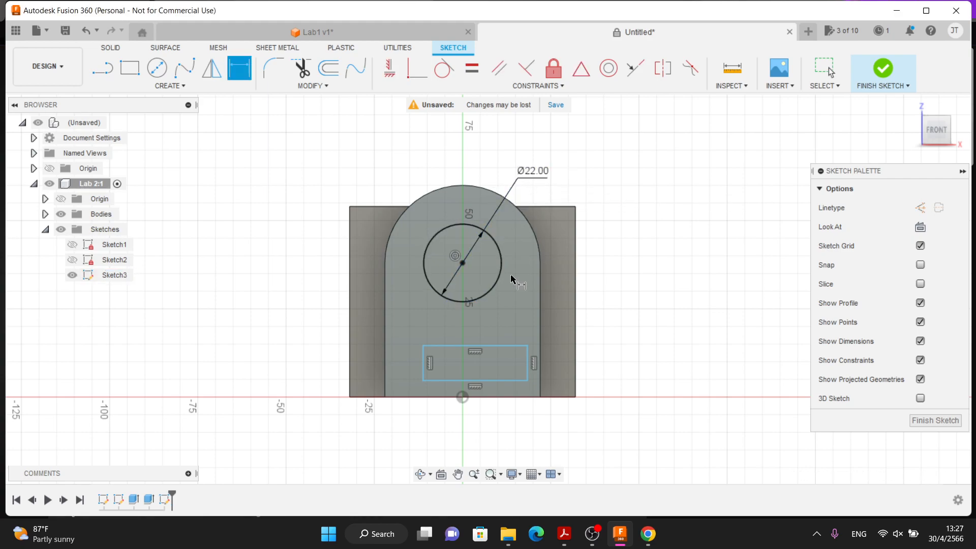
Dimension the rectangle below the circle at 15 mm high and 32 mm wide.
{"action": "left_click", "coordinate": [423, 366]}
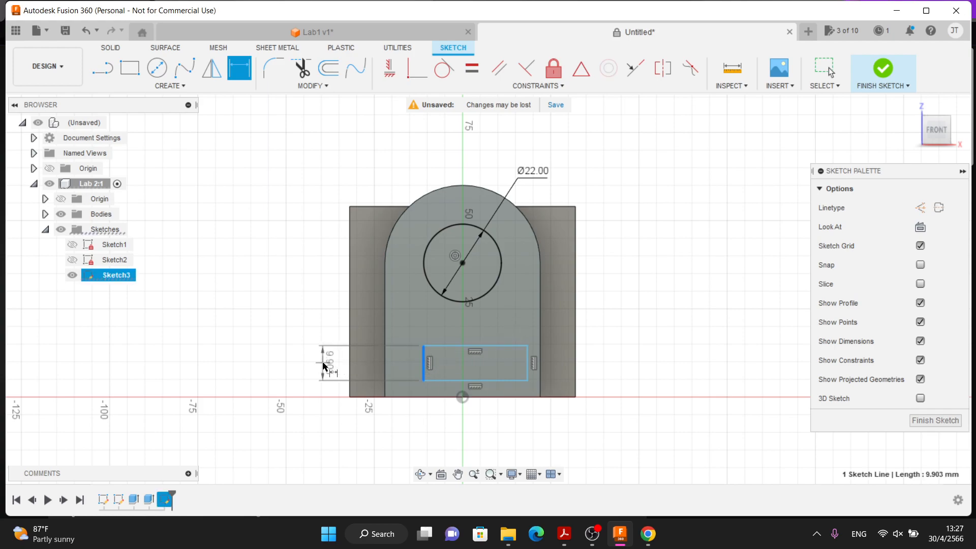
{"action": "left_click", "coordinate": [324, 364]}
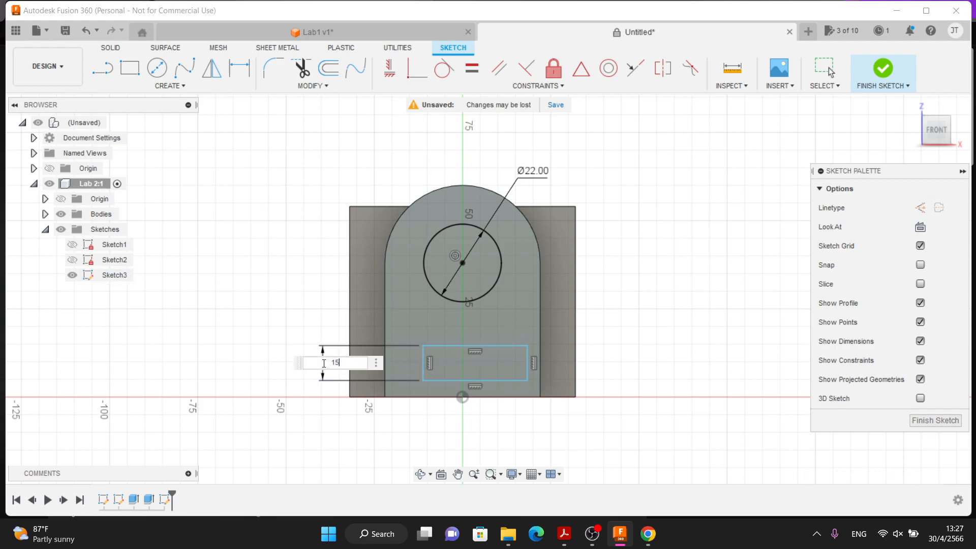
{"action": "key", "text": "Return"}
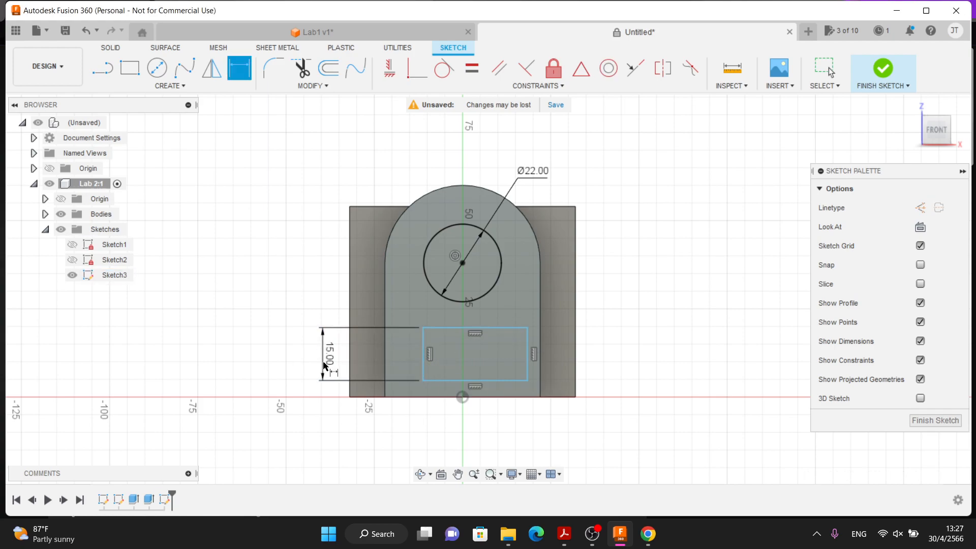
{"action": "left_click", "coordinate": [466, 328]}
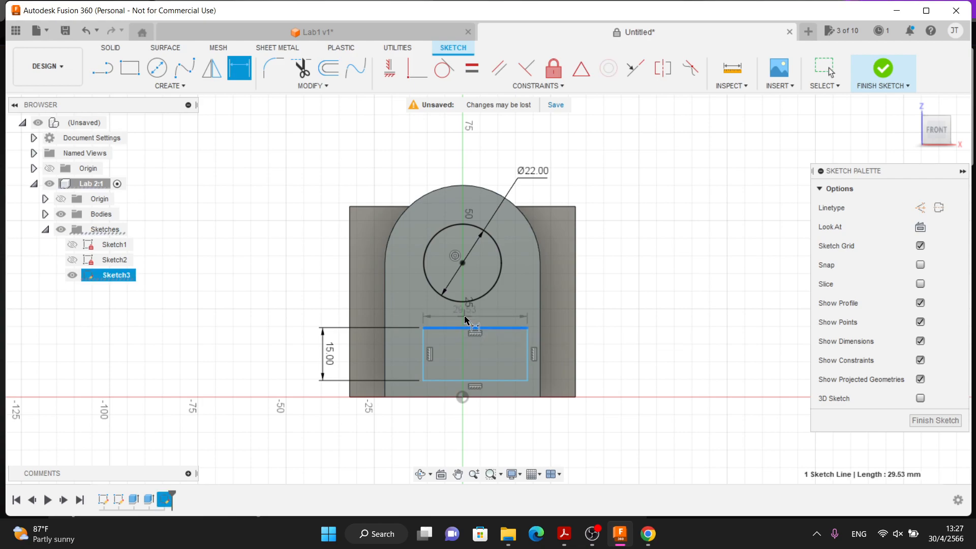
{"action": "left_click", "coordinate": [466, 319]}
{"action": "key", "text": "Return"}
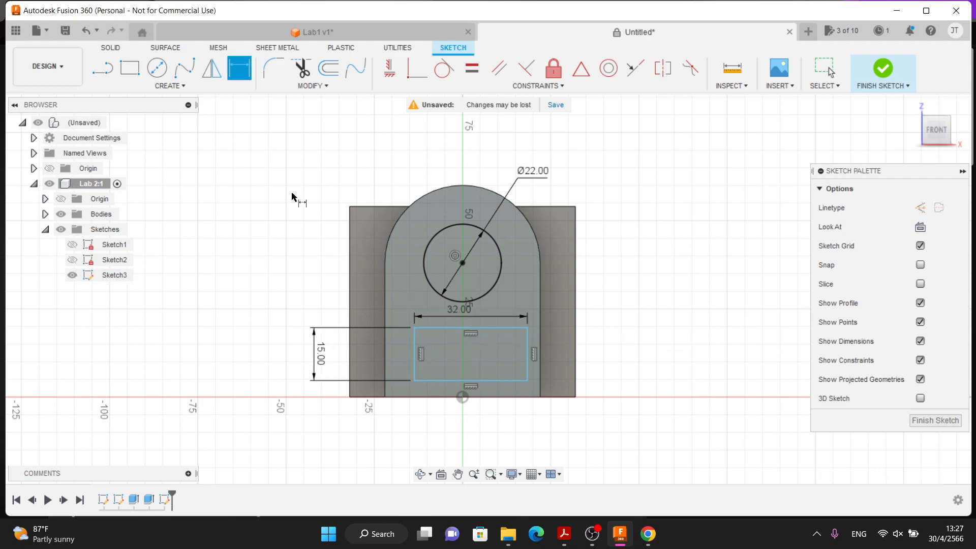
Place a point at the midpoint of the rectangle's lower edge and make it coincident with the origin.
{"action": "left_click", "coordinate": [170, 85]}
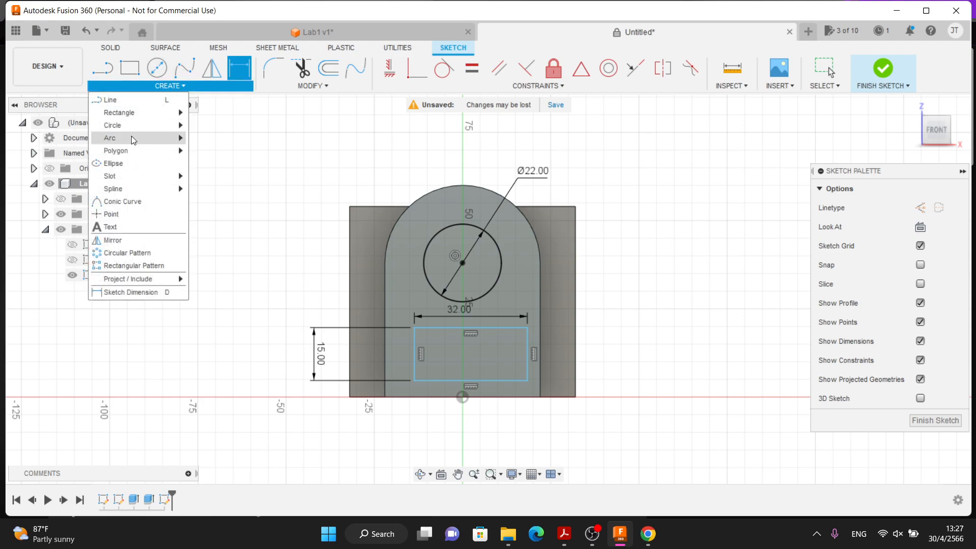
{"action": "left_click", "coordinate": [110, 214]}
{"action": "scroll", "coordinate": [478, 432], "scroll_direction": "up", "scroll_amount": 3}
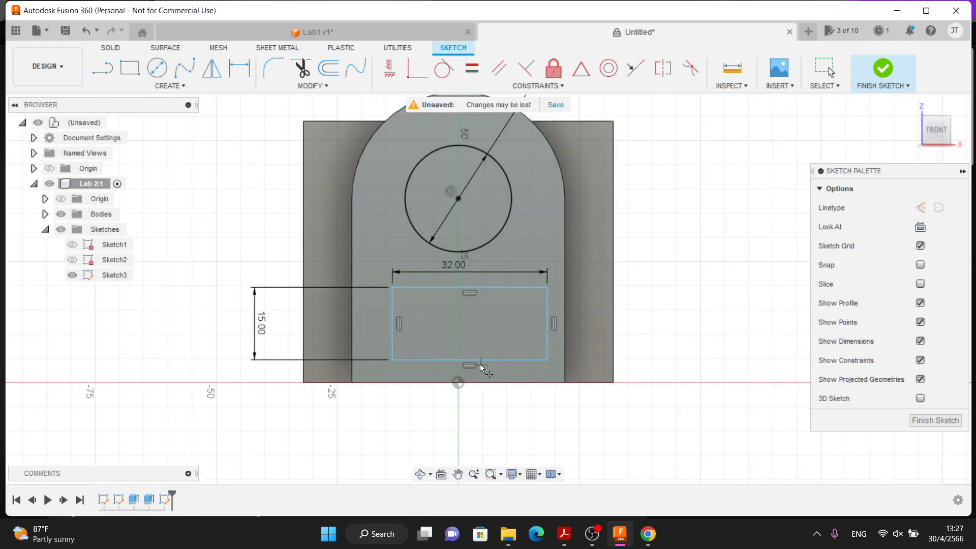
{"action": "left_click", "coordinate": [468, 359]}
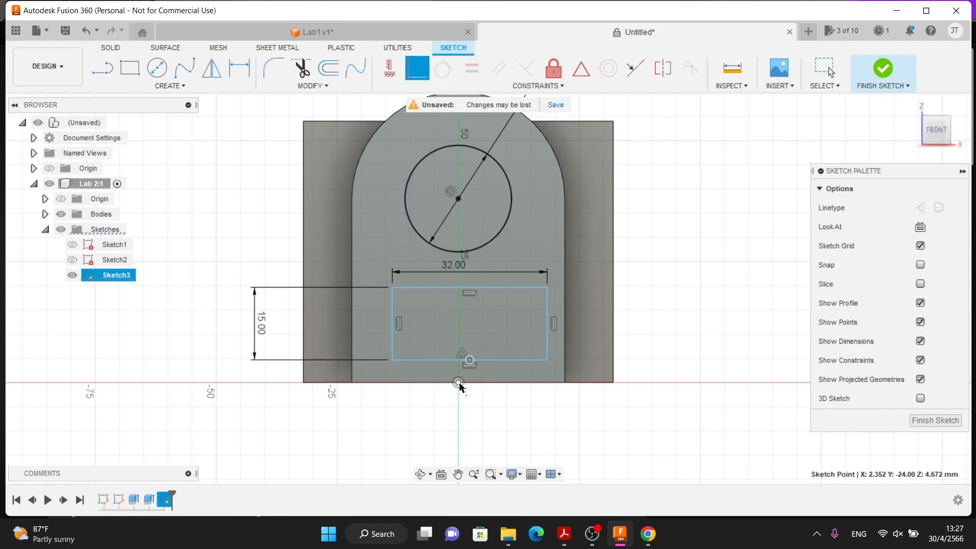
{"action": "scroll", "coordinate": [270, 254], "scroll_direction": "down", "scroll_amount": 2}
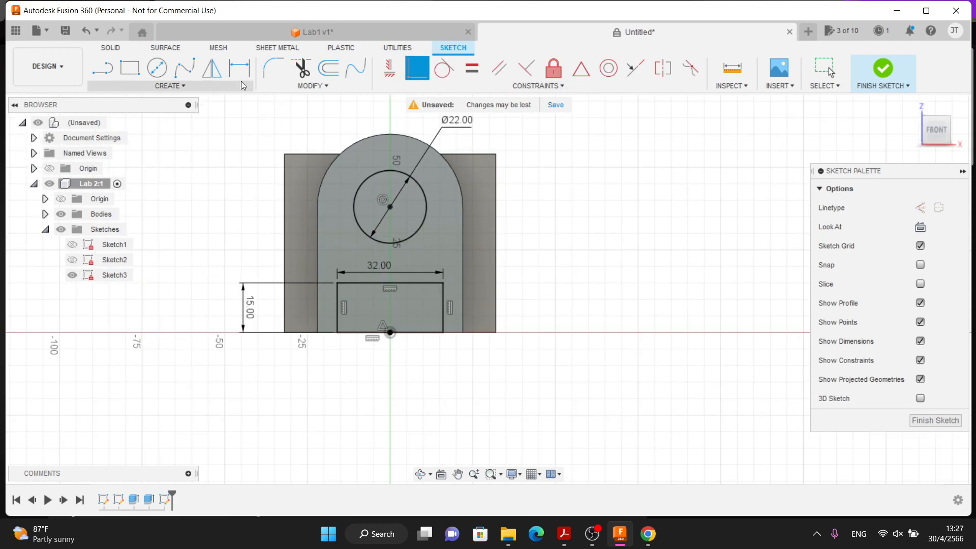
{"action": "key", "text": "Escape"}
Cut the circle and rectangle profiles through the whole part with an Extrude to the All extent.
{"action": "left_click", "coordinate": [421, 208]}
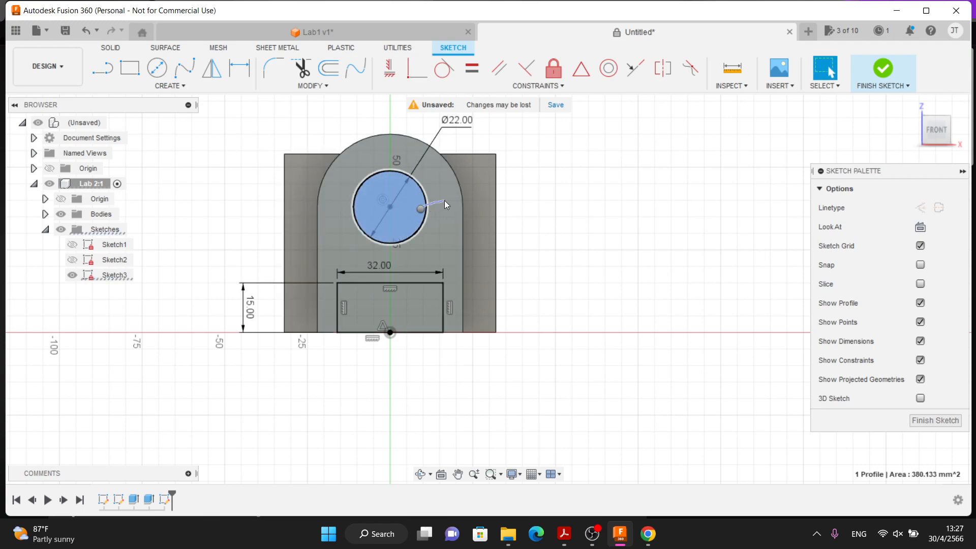
{"action": "right_click", "coordinate": [415, 201]}
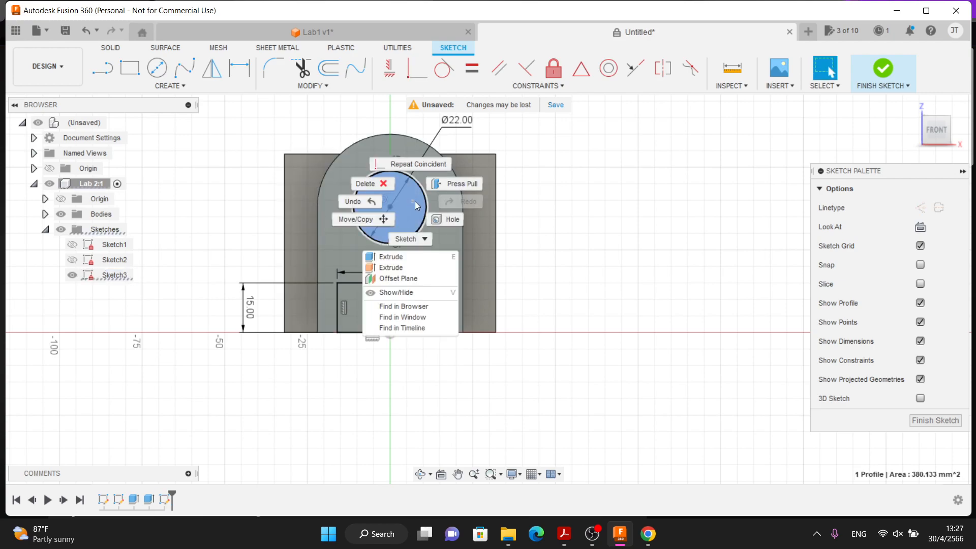
{"action": "left_click", "coordinate": [437, 187]}
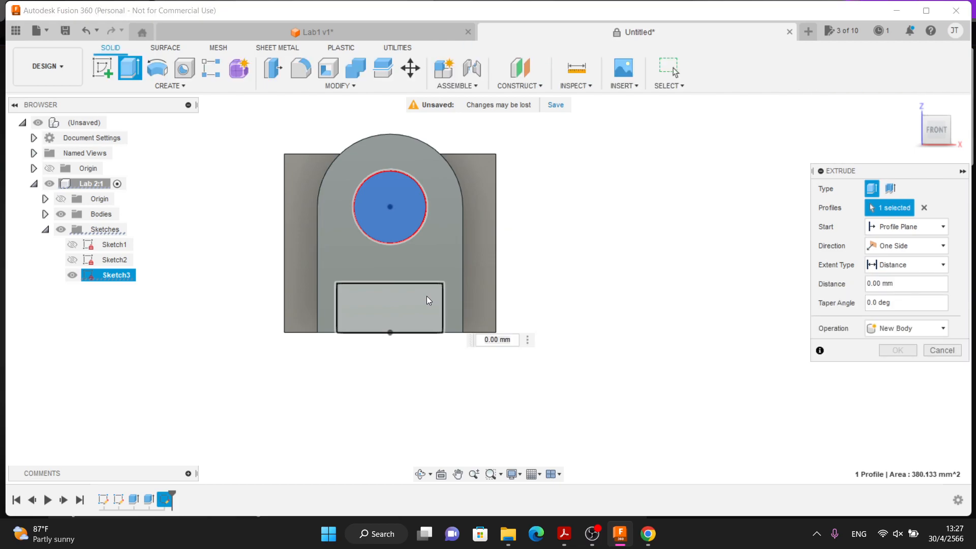
{"action": "left_click", "coordinate": [427, 297]}
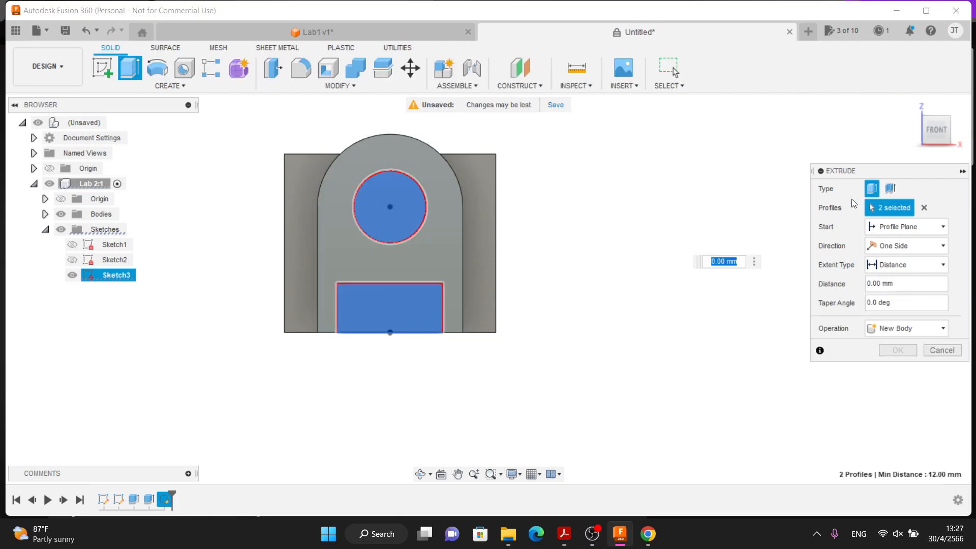
{"action": "left_click", "coordinate": [946, 121]}
{"action": "left_click_drag", "start_coordinate": [409, 271], "coordinate": [450, 245]}
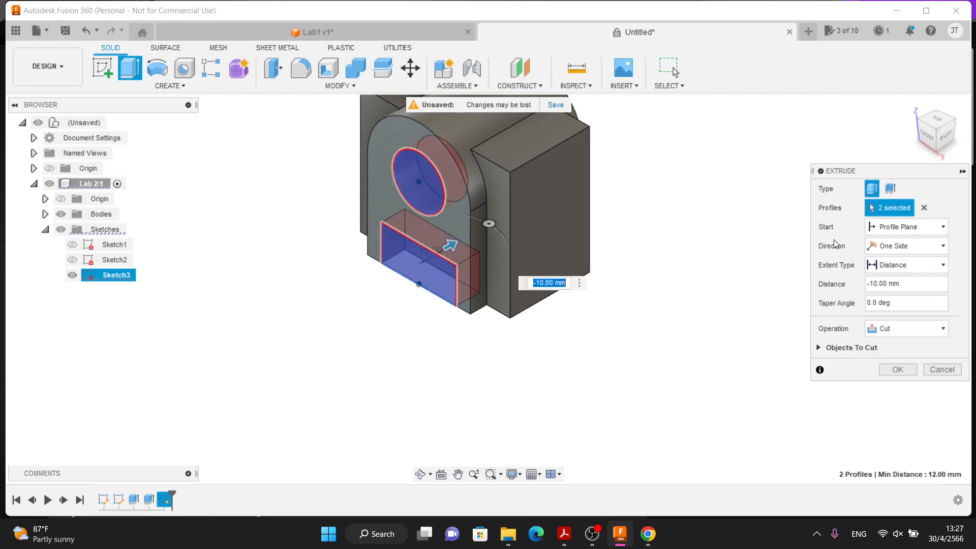
{"action": "left_click", "coordinate": [895, 264]}
{"action": "left_click", "coordinate": [892, 306]}
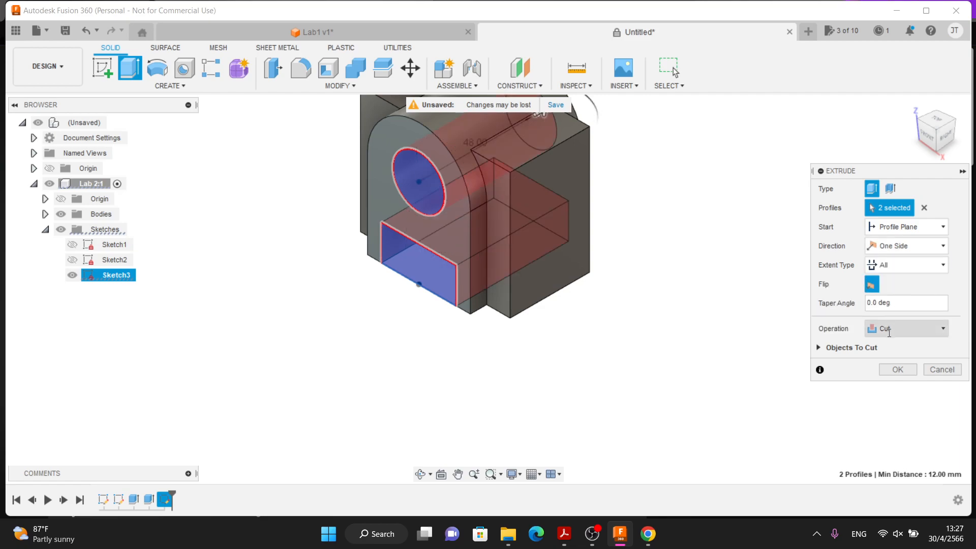
{"action": "key", "text": "Return"}
Start a sketch on the left side face of the block.
{"action": "scroll", "coordinate": [475, 261], "scroll_direction": "down", "scroll_amount": 5}
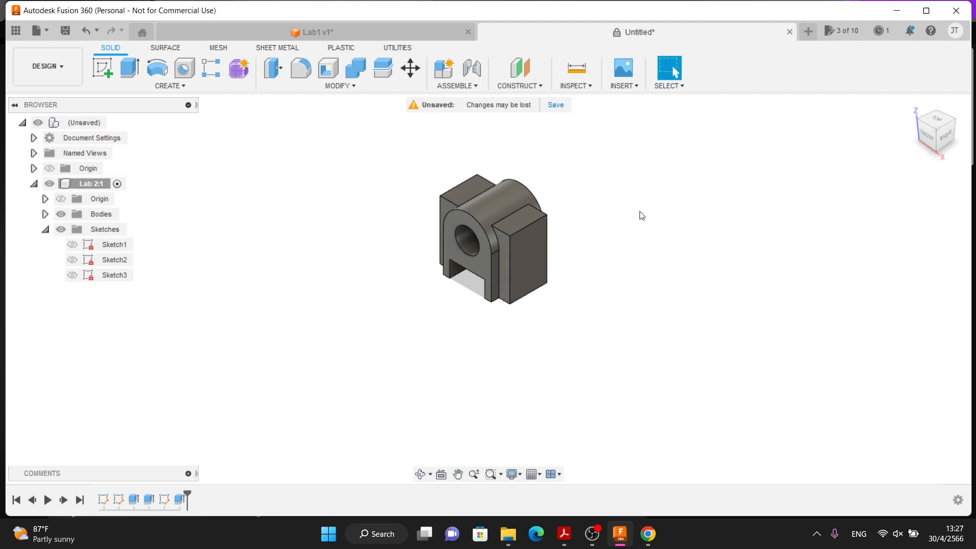
{"action": "left_click", "coordinate": [924, 135]}
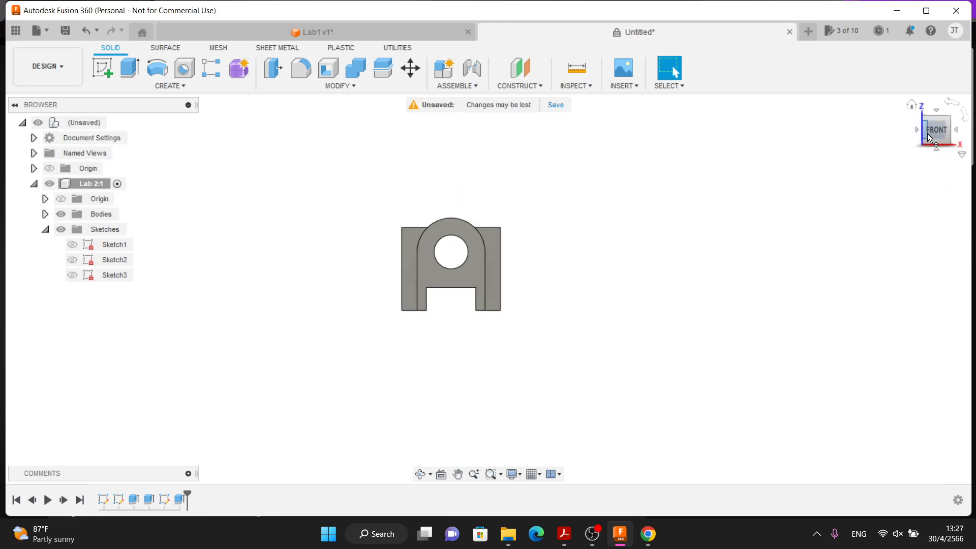
{"action": "left_click", "coordinate": [917, 130]}
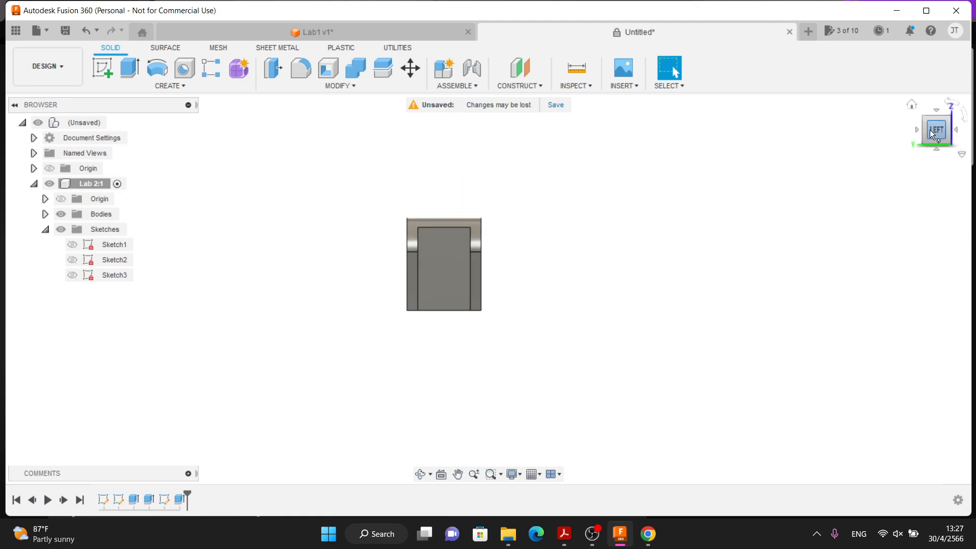
{"action": "scroll", "coordinate": [553, 196], "scroll_direction": "up", "scroll_amount": 3}
{"action": "left_click", "coordinate": [102, 68]}
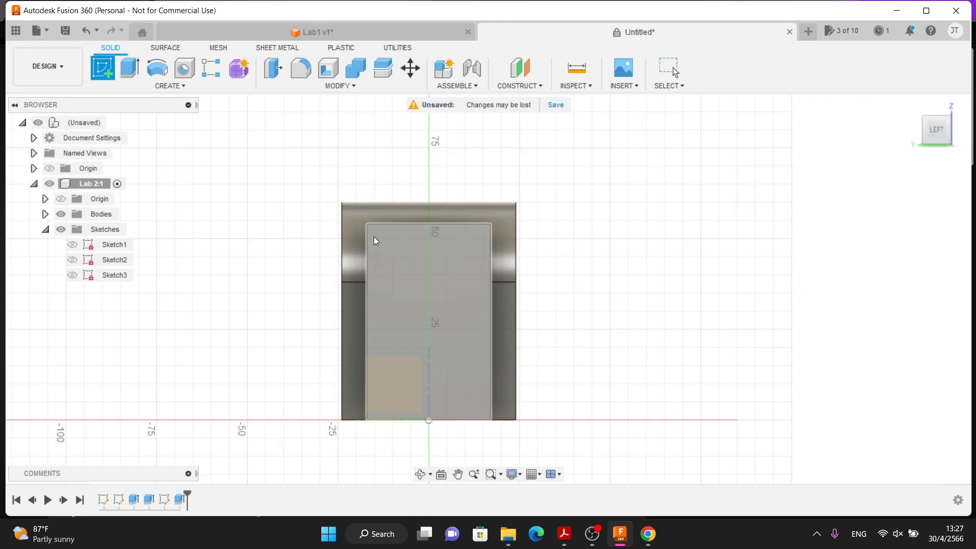
{"action": "left_click", "coordinate": [382, 249]}
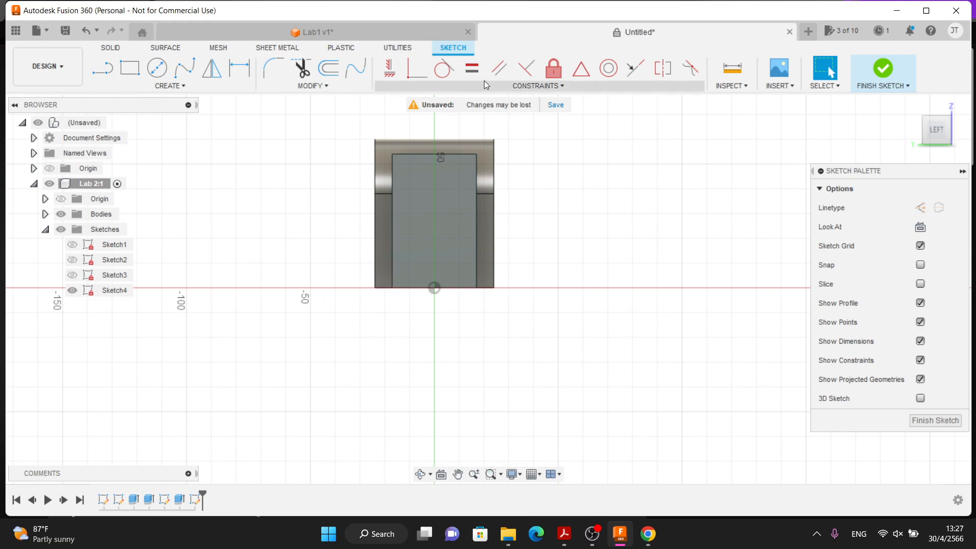
Sketch a circle about 19 mm in diameter on the vertical axis in the face's upper part and a rectangle below it.
{"action": "left_click", "coordinate": [157, 69]}
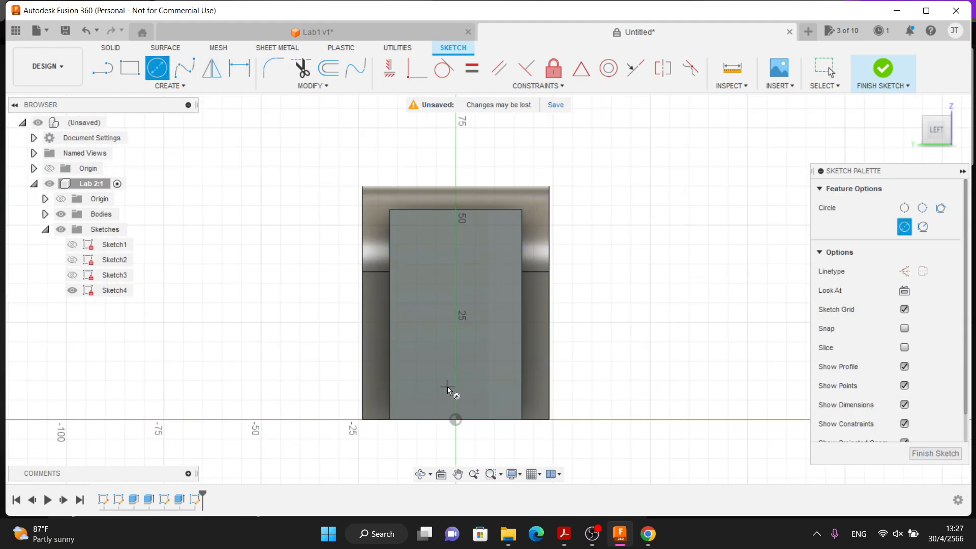
{"action": "left_click", "coordinate": [455, 266]}
{"action": "left_click", "coordinate": [489, 251]}
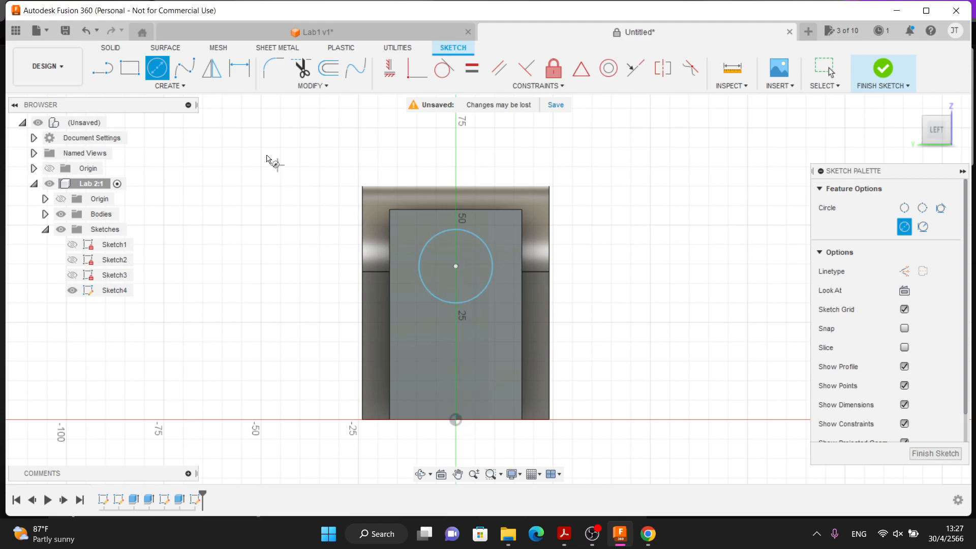
{"action": "key", "text": "Escape"}
{"action": "left_click", "coordinate": [130, 69]}
{"action": "left_click", "coordinate": [416, 389]}
{"action": "left_click", "coordinate": [500, 355]}
{"action": "key", "text": "Escape"}
Dimension the circle at 20 mm in diameter with its centre 38 mm above the origin.
{"action": "key", "text": "d"}
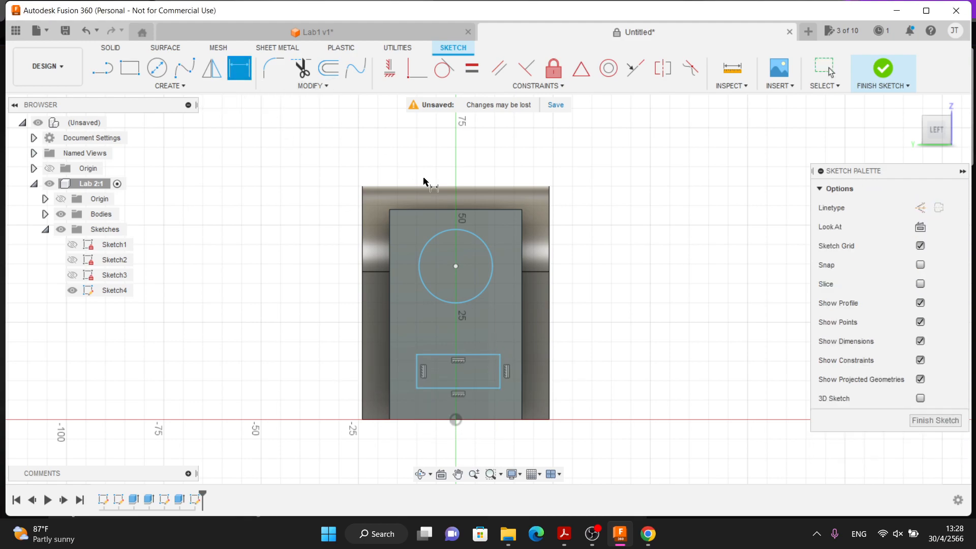
{"action": "left_click", "coordinate": [477, 237]}
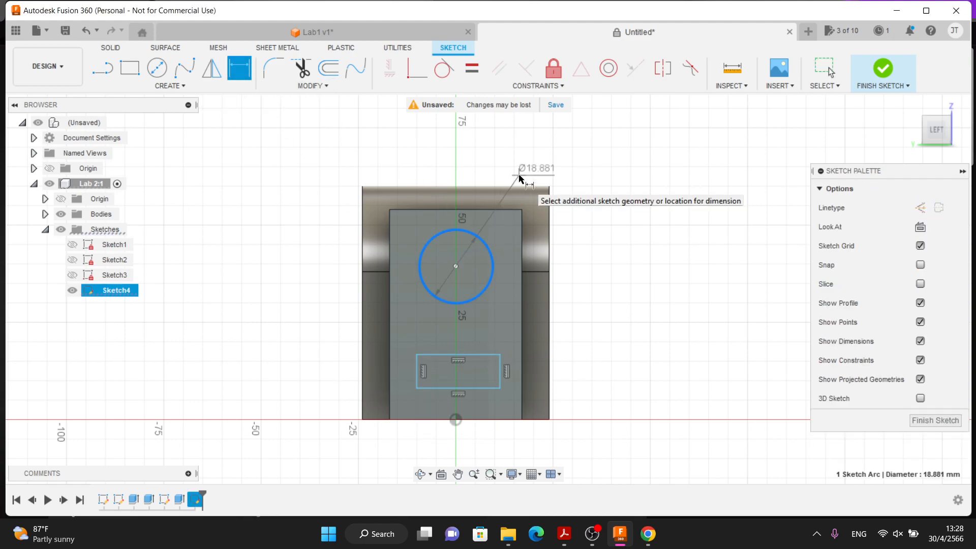
{"action": "left_click", "coordinate": [519, 176]}
{"action": "type", "text": "20"}
{"action": "key", "text": "Return"}
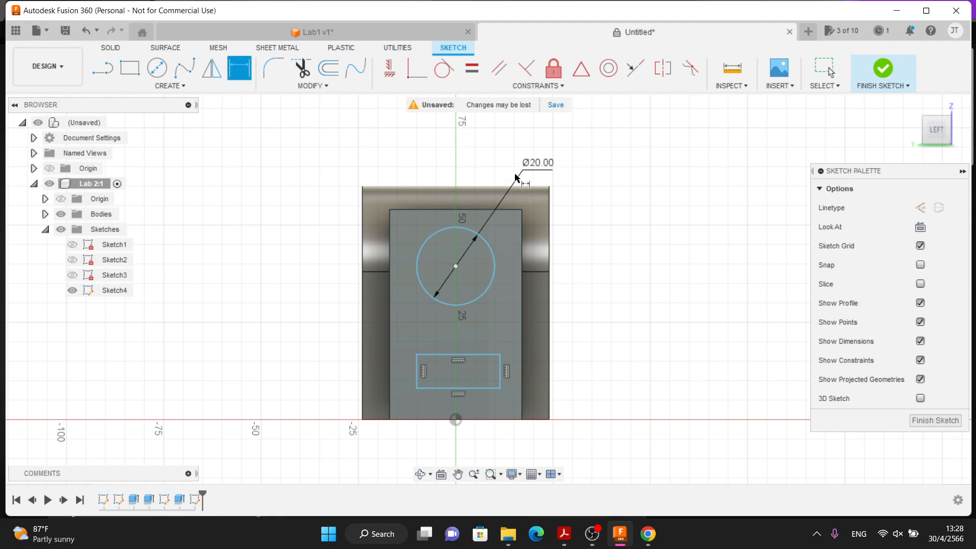
{"action": "left_click", "coordinate": [456, 267]}
{"action": "left_click", "coordinate": [455, 419]}
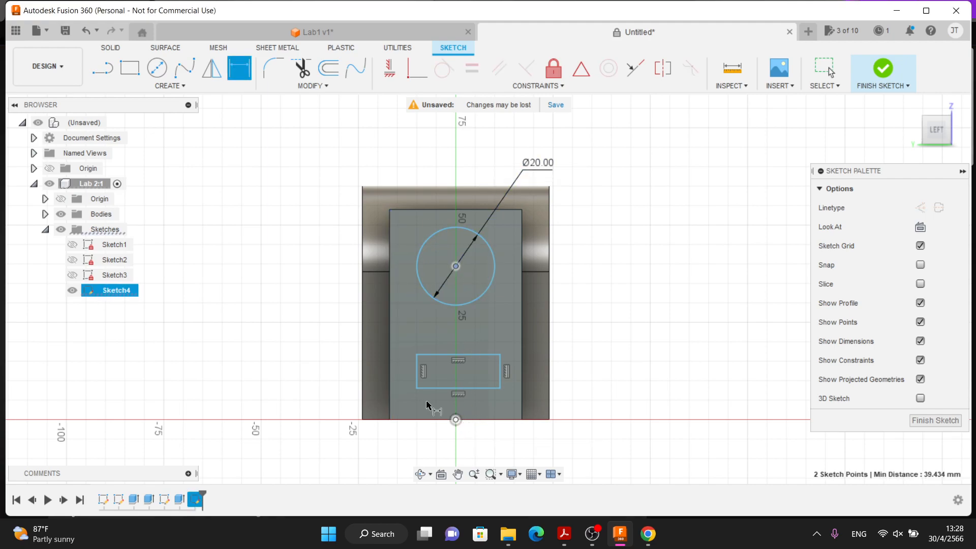
{"action": "left_click", "coordinate": [336, 359]}
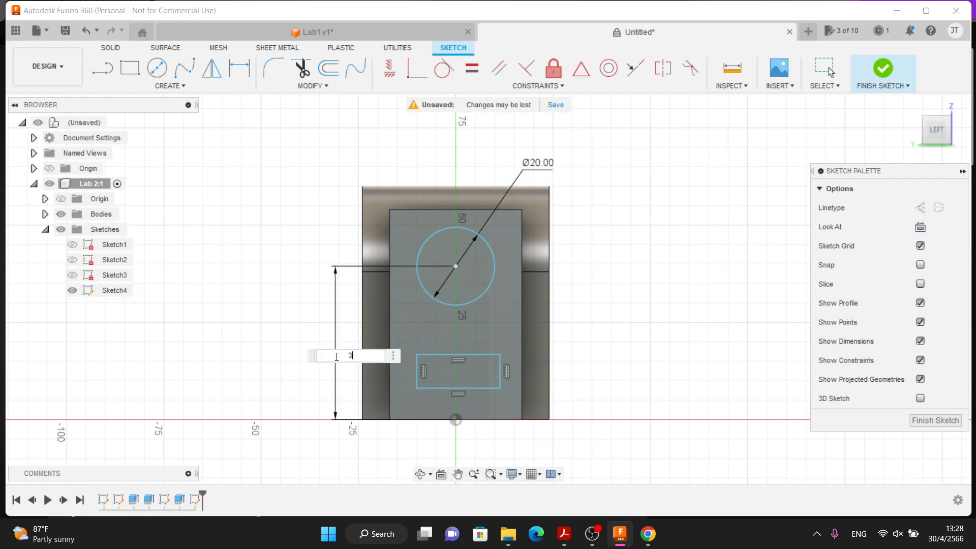
{"action": "key", "text": "Return"}
Dimension the rectangle below the circle at 6 mm high and 20 mm wide.
{"action": "scroll", "coordinate": [458, 369], "scroll_direction": "up", "scroll_amount": 2}
{"action": "left_click", "coordinate": [414, 374]}
{"action": "left_click", "coordinate": [395, 371]}
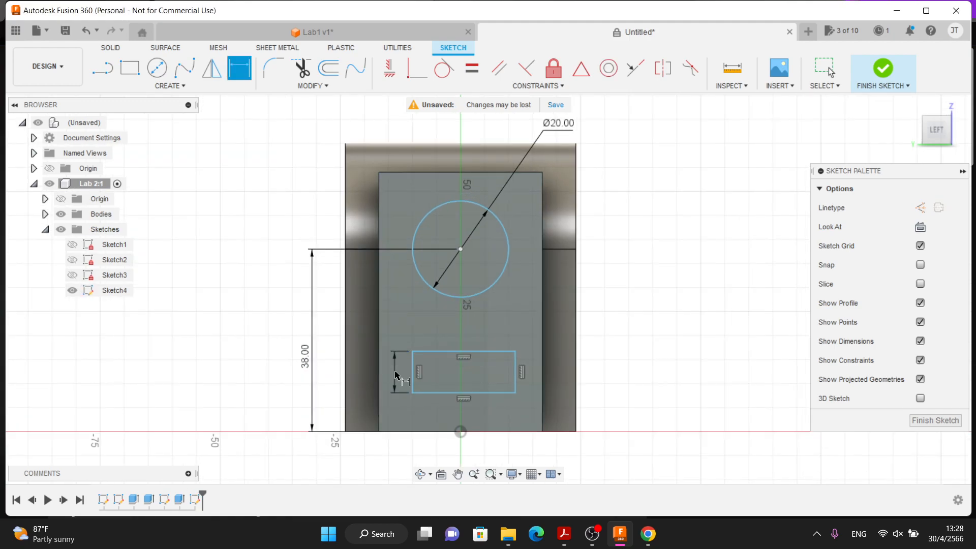
{"action": "left_click", "coordinate": [440, 364]}
{"action": "left_click", "coordinate": [440, 347]}
{"action": "type", "text": "20"}
{"action": "key", "text": "Return"}
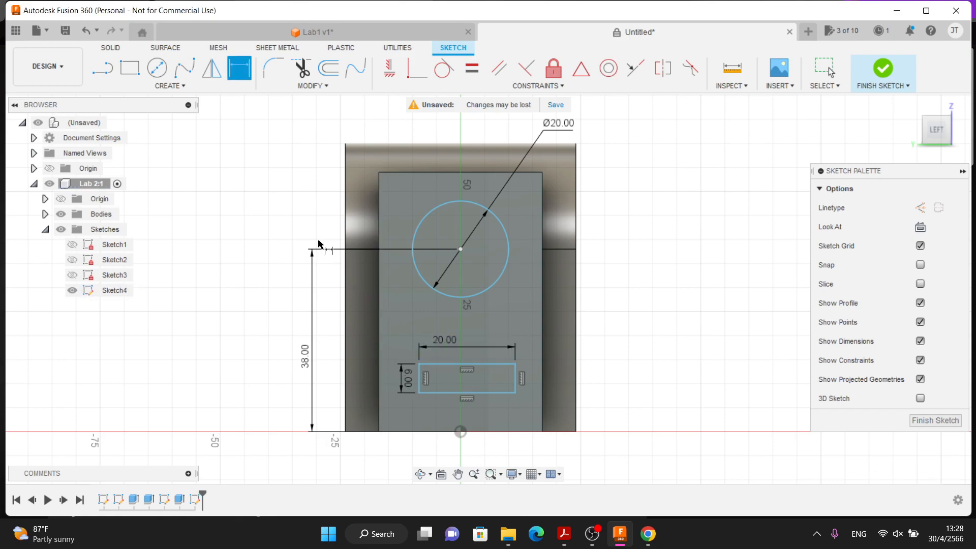
Add a point at the midpoint of the 20 mm rectangle's lower edge and make it coincident with the origin.
{"action": "key", "text": "Escape"}
{"action": "left_click", "coordinate": [170, 86]}
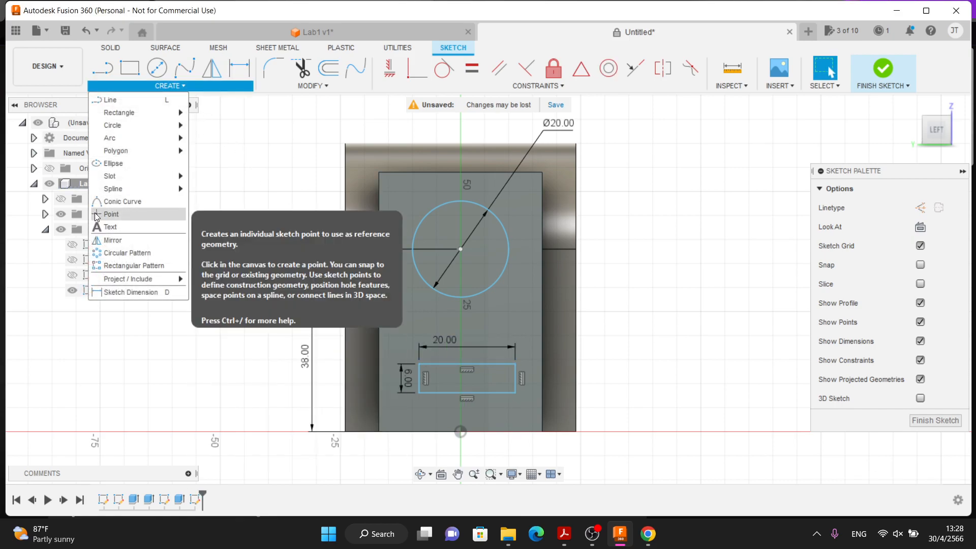
{"action": "left_click", "coordinate": [96, 215]}
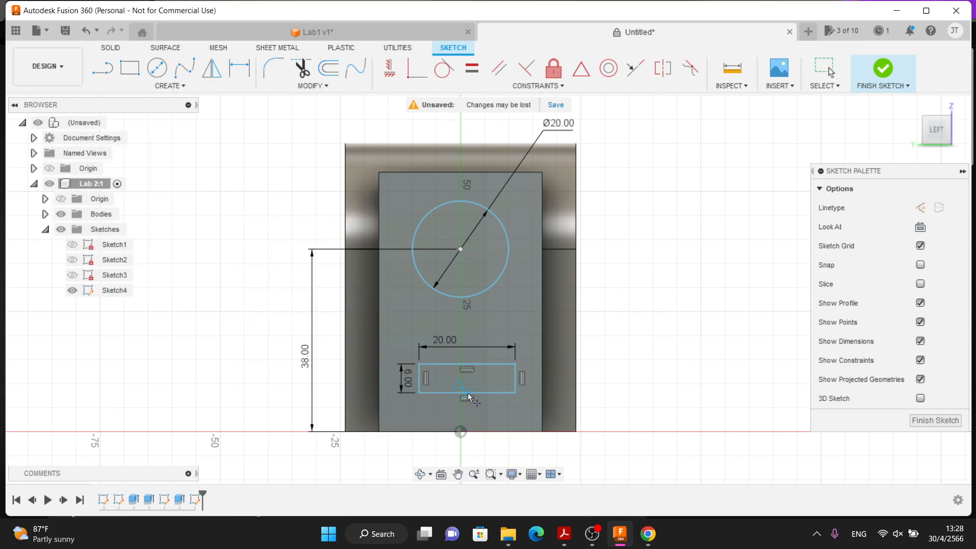
{"action": "left_click", "coordinate": [417, 68]}
{"action": "scroll", "coordinate": [462, 387], "scroll_direction": "up", "scroll_amount": 1}
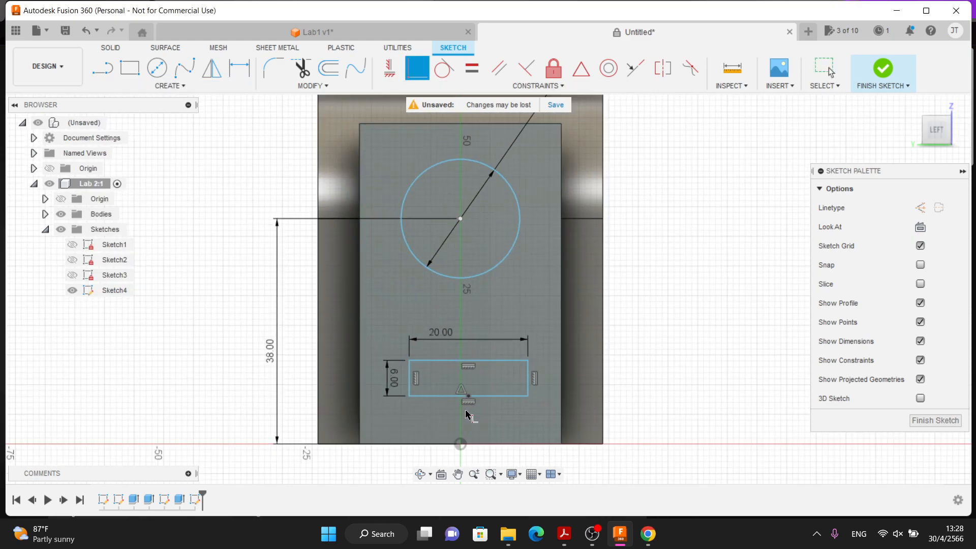
{"action": "left_click", "coordinate": [468, 397]}
{"action": "left_click", "coordinate": [460, 445]}
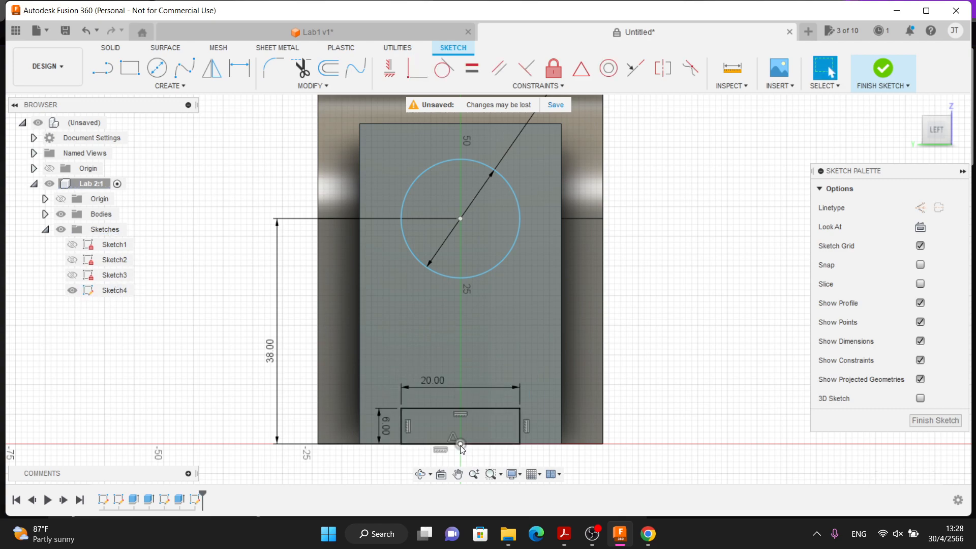
Cut the 20 mm circle and the small rectangle through the whole part with an Extrude to the All extent.
{"action": "left_click", "coordinate": [502, 246]}
{"action": "right_click", "coordinate": [503, 245]}
{"action": "left_click", "coordinate": [530, 229]}
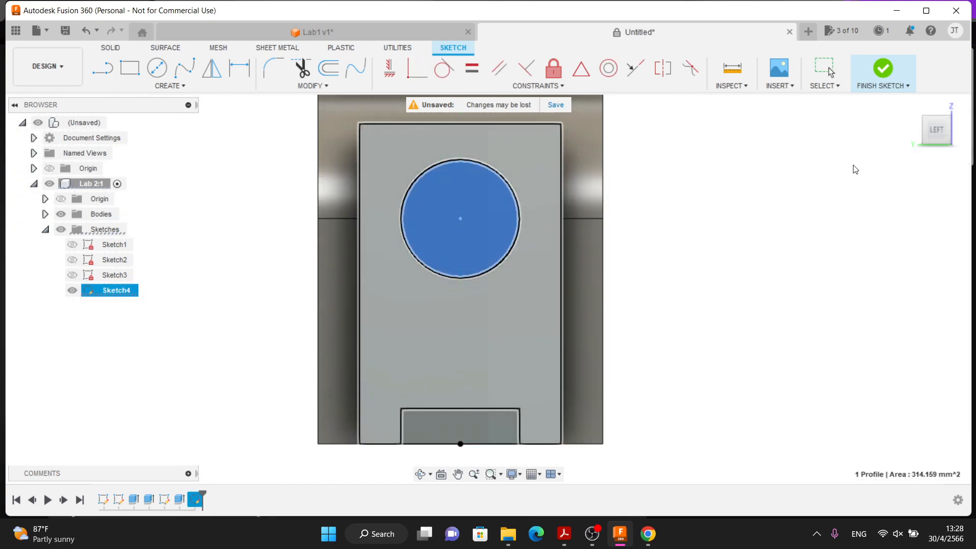
{"action": "left_click", "coordinate": [951, 122]}
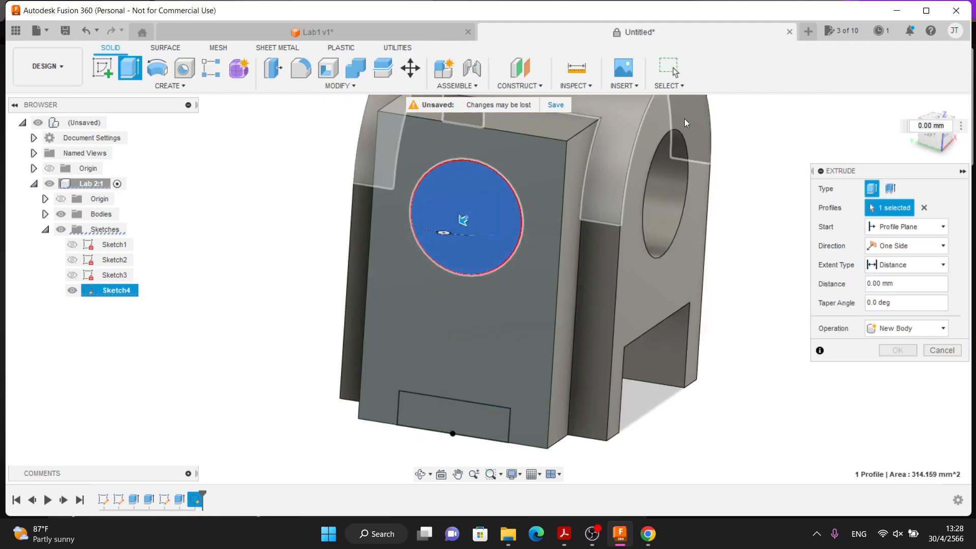
{"action": "left_click", "coordinate": [467, 405]}
{"action": "left_click_drag", "start_coordinate": [467, 406], "coordinate": [518, 359]}
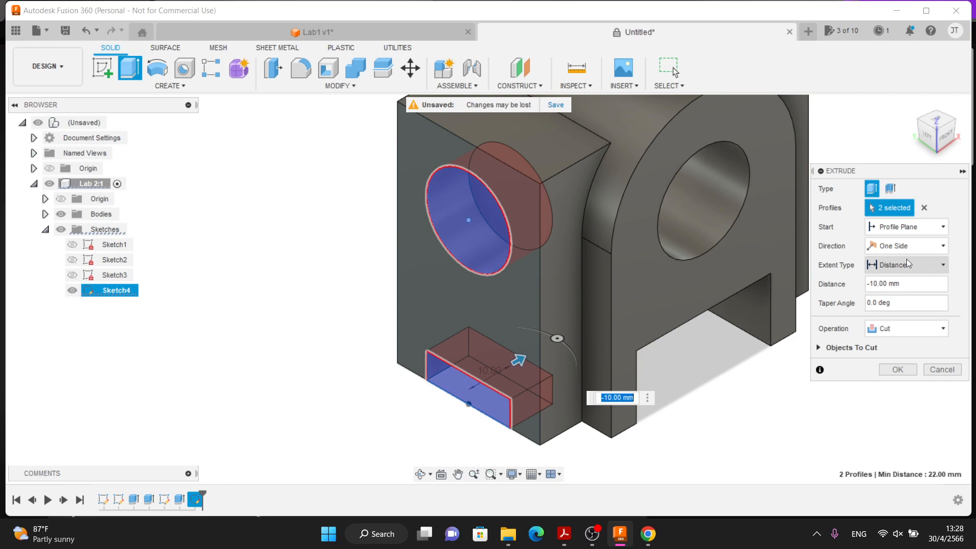
{"action": "left_click", "coordinate": [907, 262]}
{"action": "left_click", "coordinate": [895, 305]}
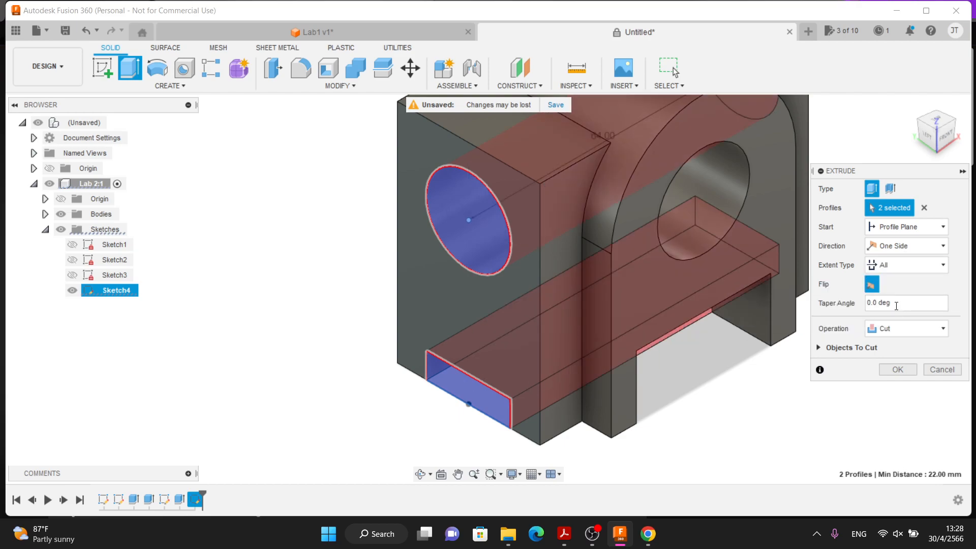
{"action": "key", "text": "Return"}
{"action": "scroll", "coordinate": [801, 267], "scroll_direction": "down", "scroll_amount": 5}
{"action": "scroll", "coordinate": [783, 154], "scroll_direction": "up", "scroll_amount": 6}
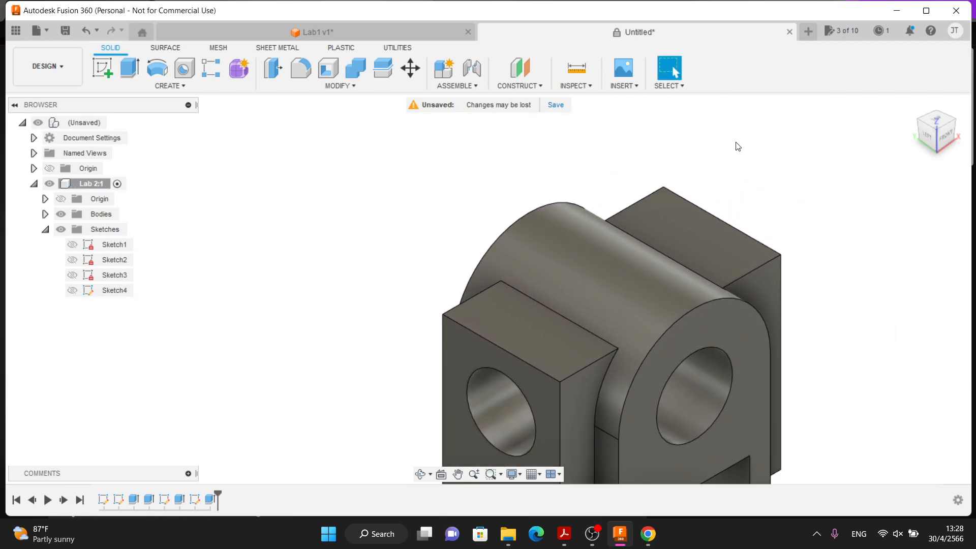
Start a sketch on the left block's top face and draw a circle on each side block along the horizontal axis, the left one about 10 mm in diameter.
{"action": "left_click", "coordinate": [102, 67]}
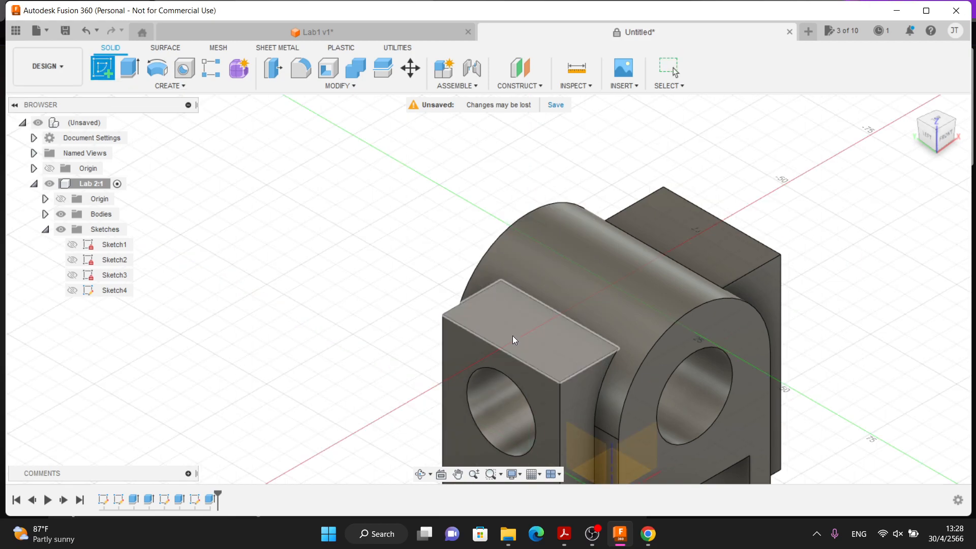
{"action": "left_click", "coordinate": [512, 336]}
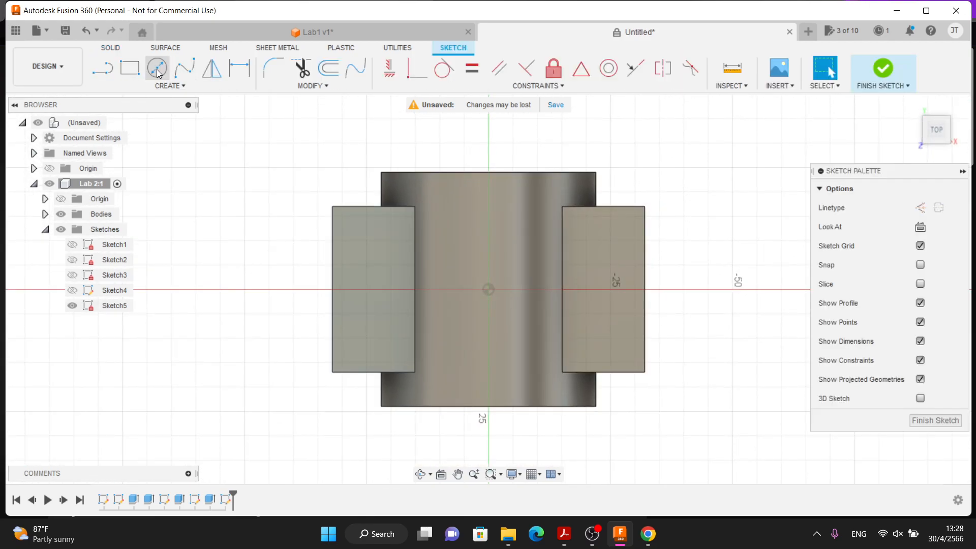
{"action": "left_click", "coordinate": [157, 70]}
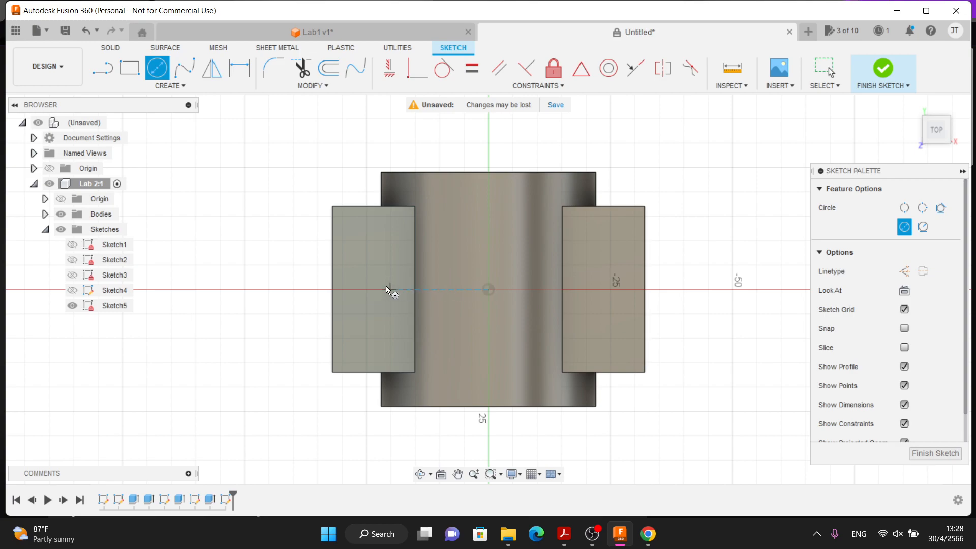
{"action": "left_click", "coordinate": [374, 289]}
{"action": "left_click", "coordinate": [393, 277]}
{"action": "left_click", "coordinate": [621, 275]}
{"action": "key", "text": "Escape"}
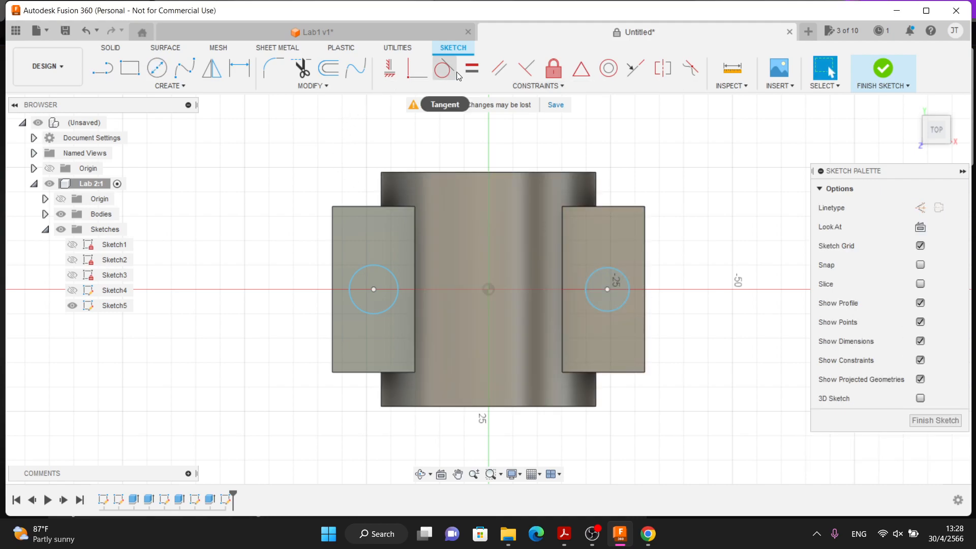
Make the two circles equal and set the left one's diameter to 8 mm.
{"action": "left_click", "coordinate": [384, 274]}
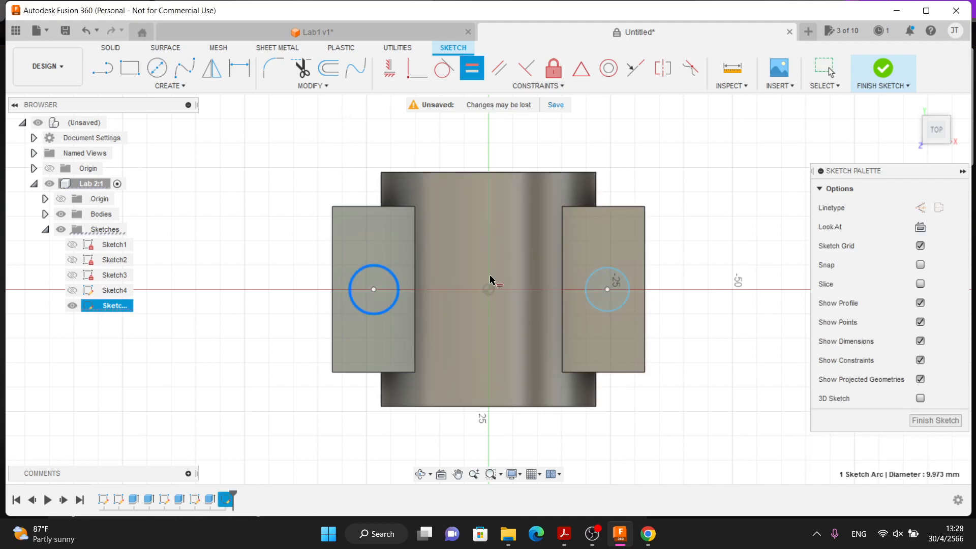
{"action": "left_click", "coordinate": [599, 272]}
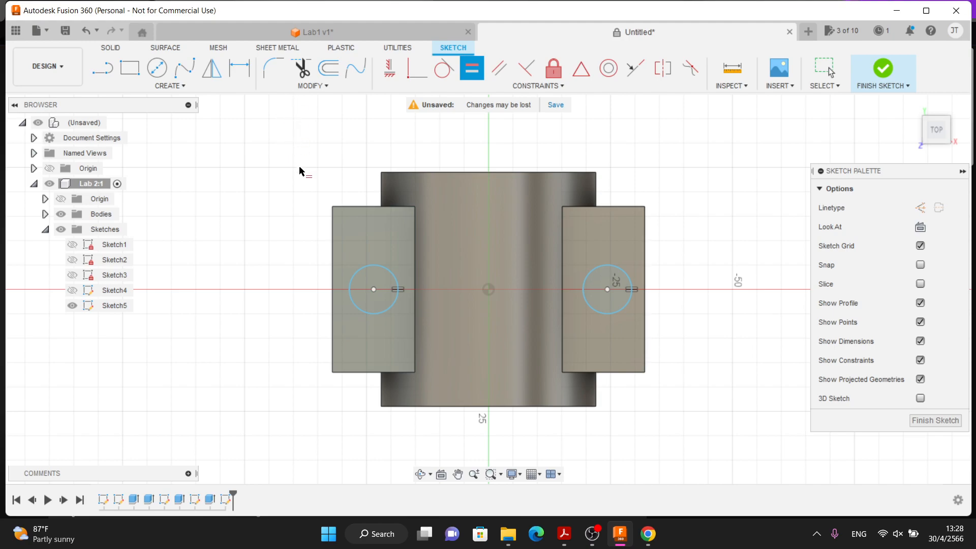
{"action": "key", "text": "Escape"}
{"action": "key", "text": "d"}
{"action": "left_click", "coordinate": [360, 268]}
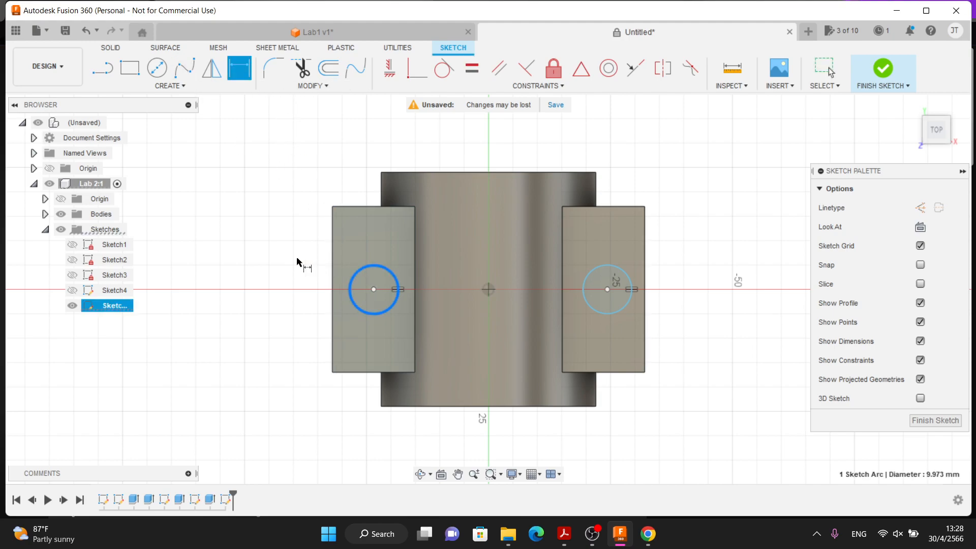
{"action": "left_click", "coordinate": [298, 269]}
{"action": "type", "text": "8"}
{"action": "key", "text": "Return"}
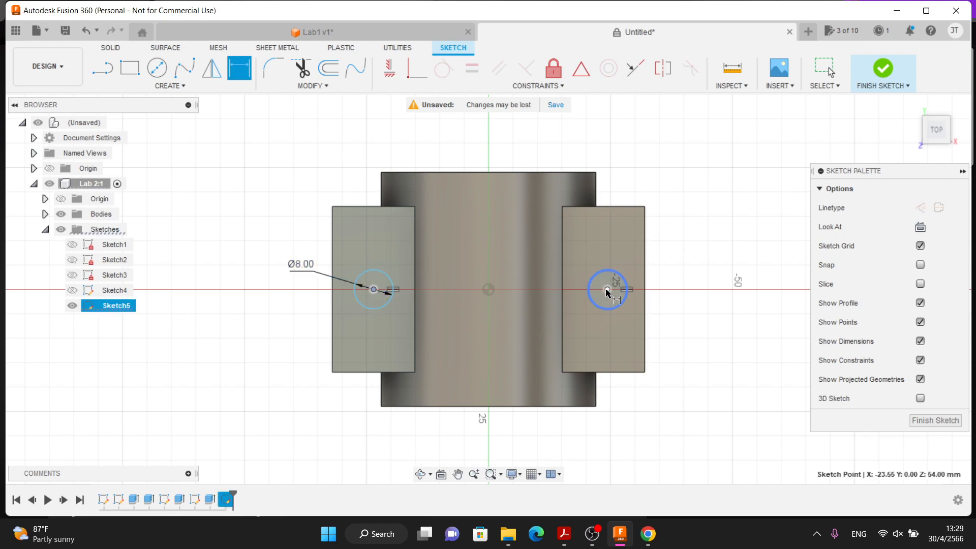
Dimension the two circle centres 48 mm apart and the right circle's centre 24 mm from the origin.
{"action": "left_click", "coordinate": [502, 158]}
{"action": "type", "text": "4"}
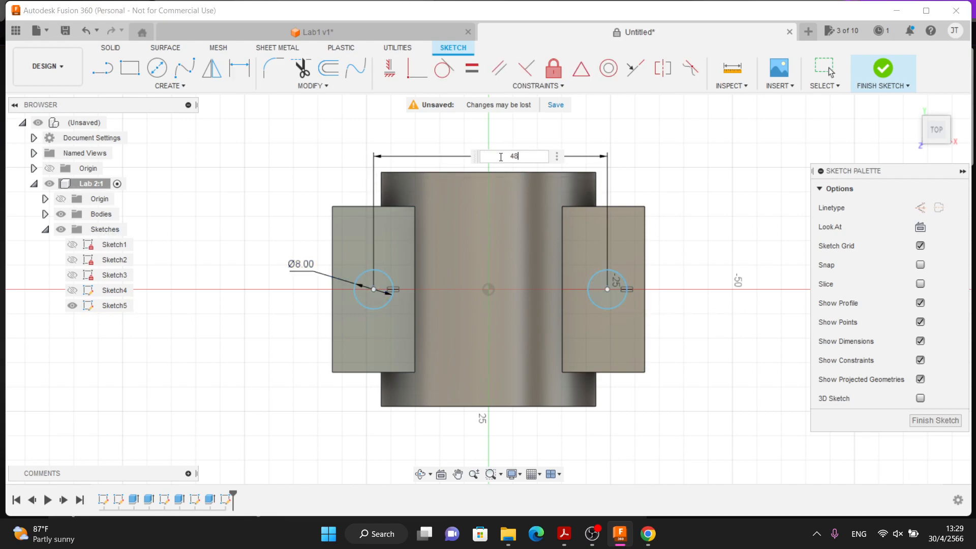
{"action": "type", "text": "8"}
{"action": "key", "text": "Return"}
{"action": "left_click", "coordinate": [489, 290]}
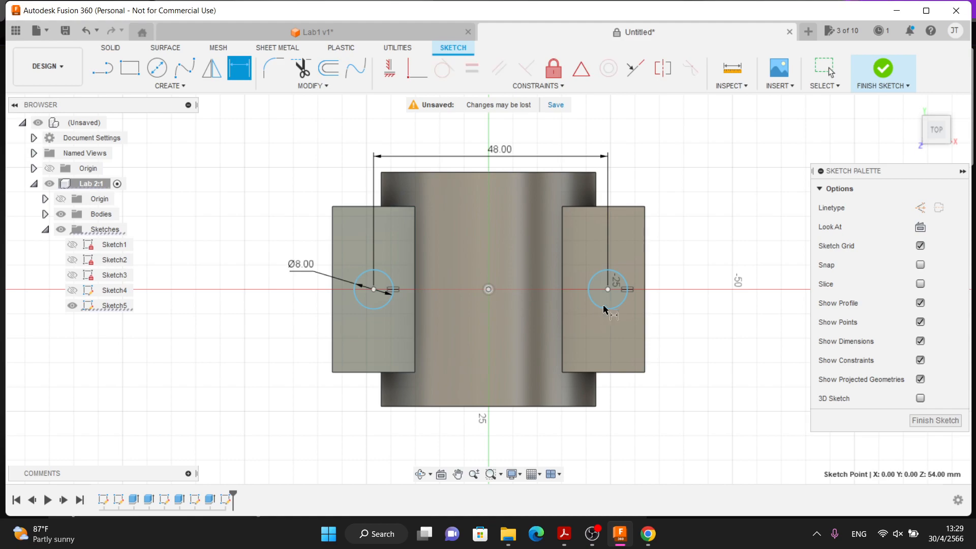
{"action": "left_click", "coordinate": [608, 289]}
{"action": "left_click", "coordinate": [545, 379]}
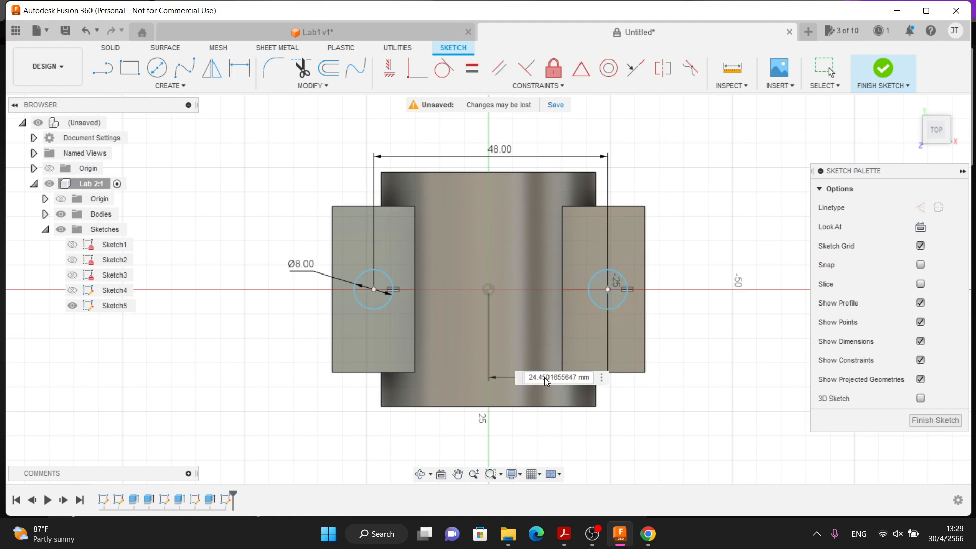
{"action": "type", "text": "24"}
{"action": "key", "text": "Return"}
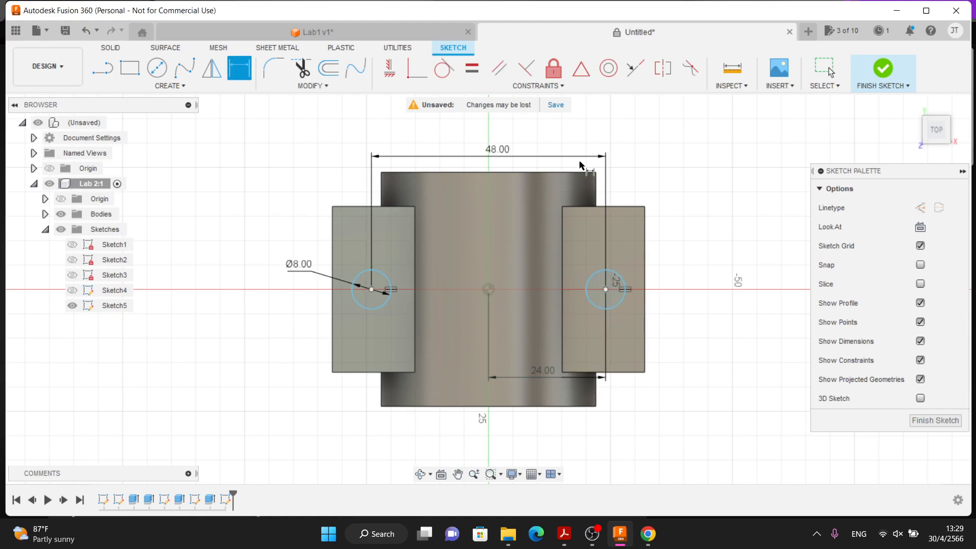
Cut both 8 mm circles down through the side blocks with an Extrude to the All extent.
{"action": "key", "text": "Escape"}
{"action": "right_click", "coordinate": [381, 283]}
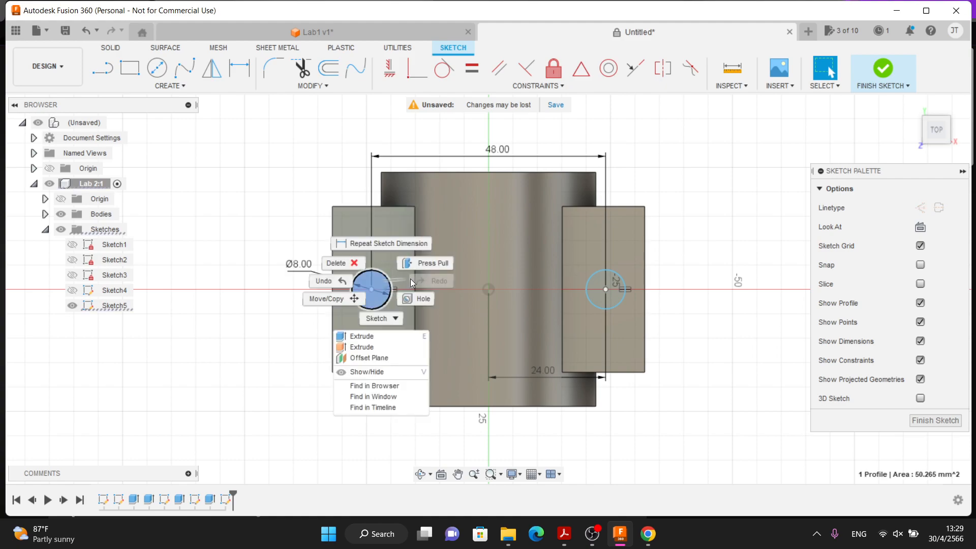
{"action": "left_click", "coordinate": [426, 261]}
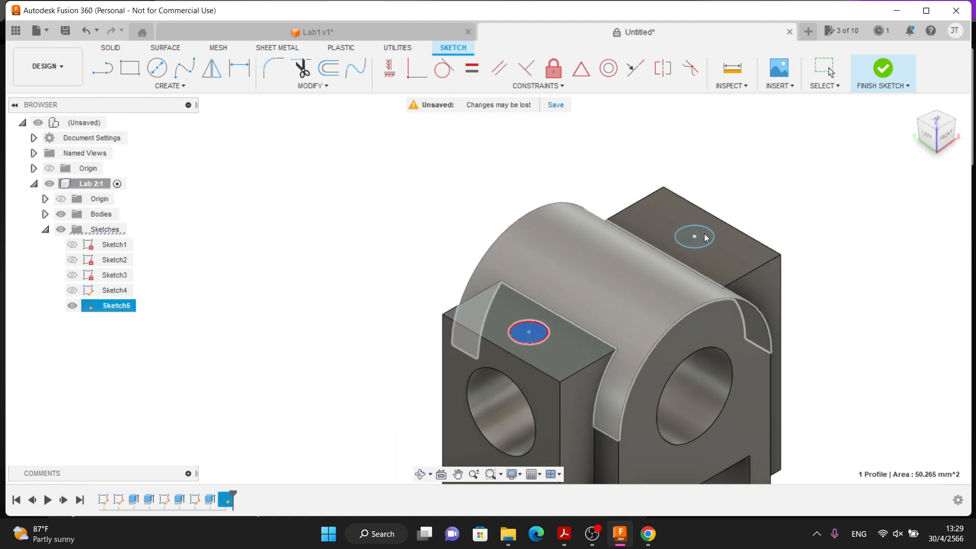
{"action": "left_click", "coordinate": [705, 236]}
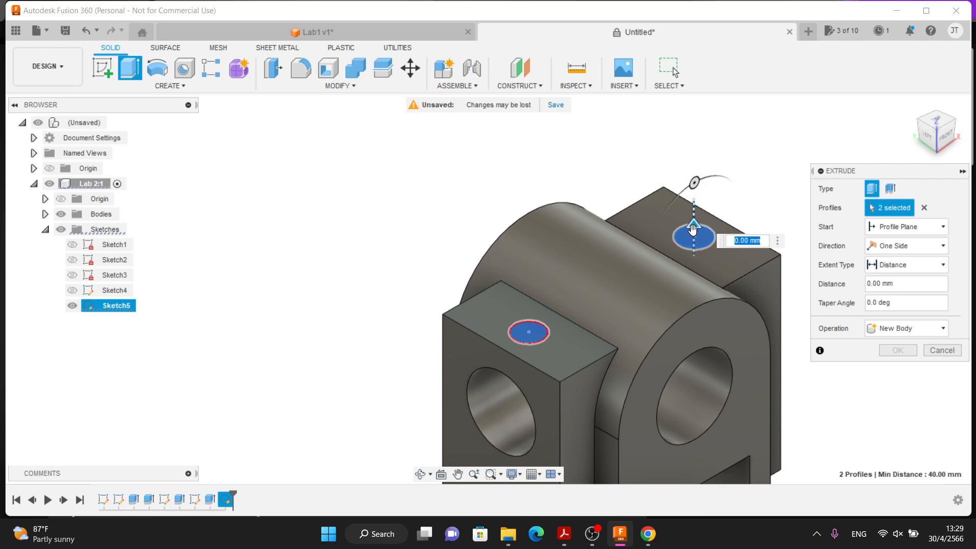
{"action": "left_click_drag", "start_coordinate": [694, 270], "coordinate": [695, 290]}
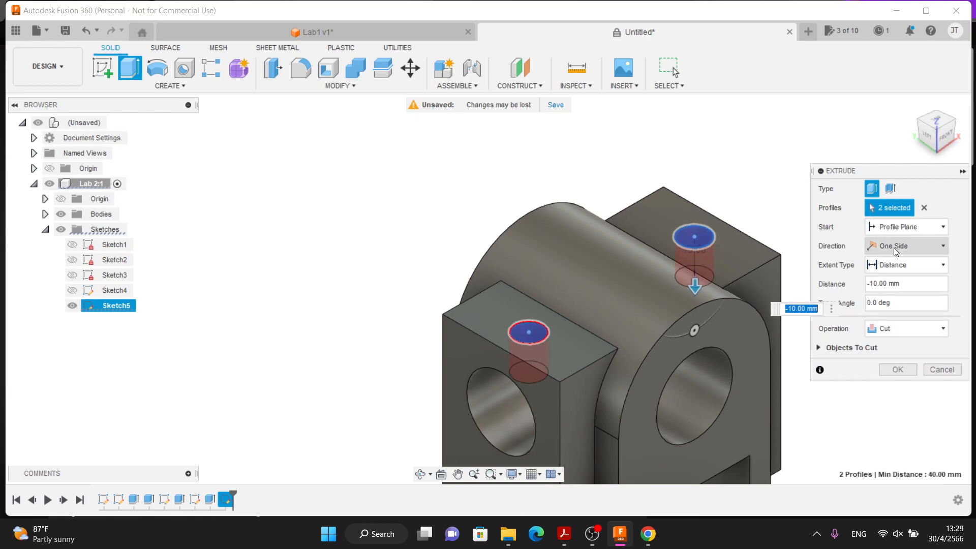
{"action": "left_click", "coordinate": [890, 264]}
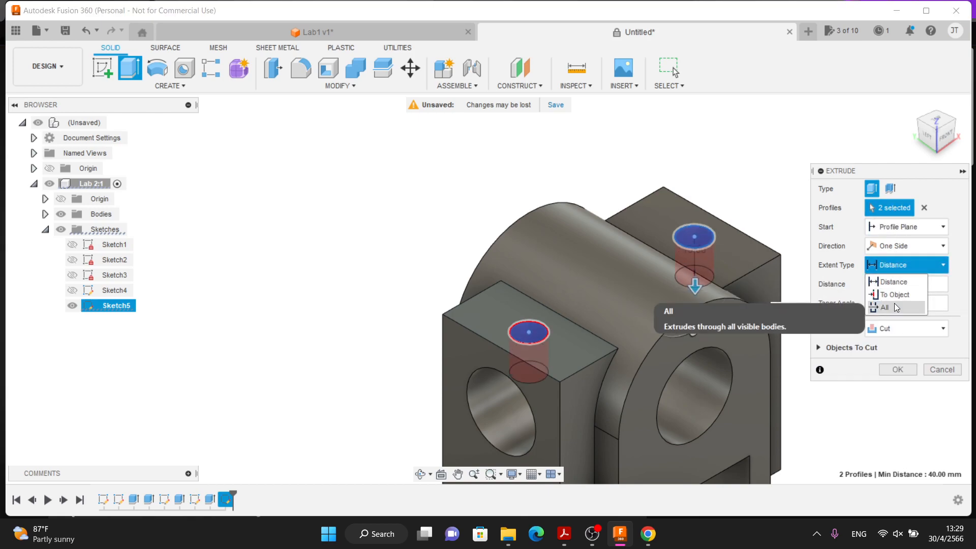
{"action": "left_click", "coordinate": [895, 303]}
{"action": "key", "text": "Return"}
{"action": "key", "text": "F6"}
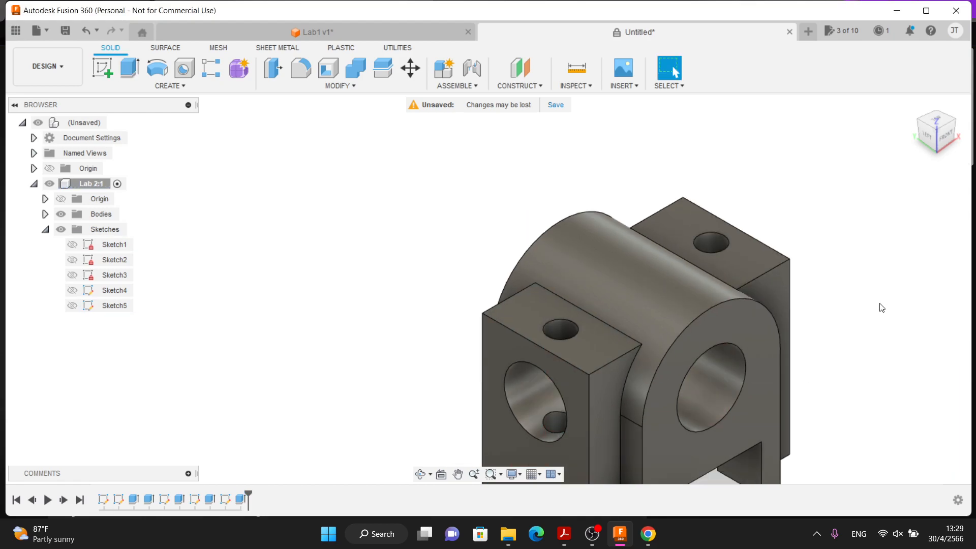